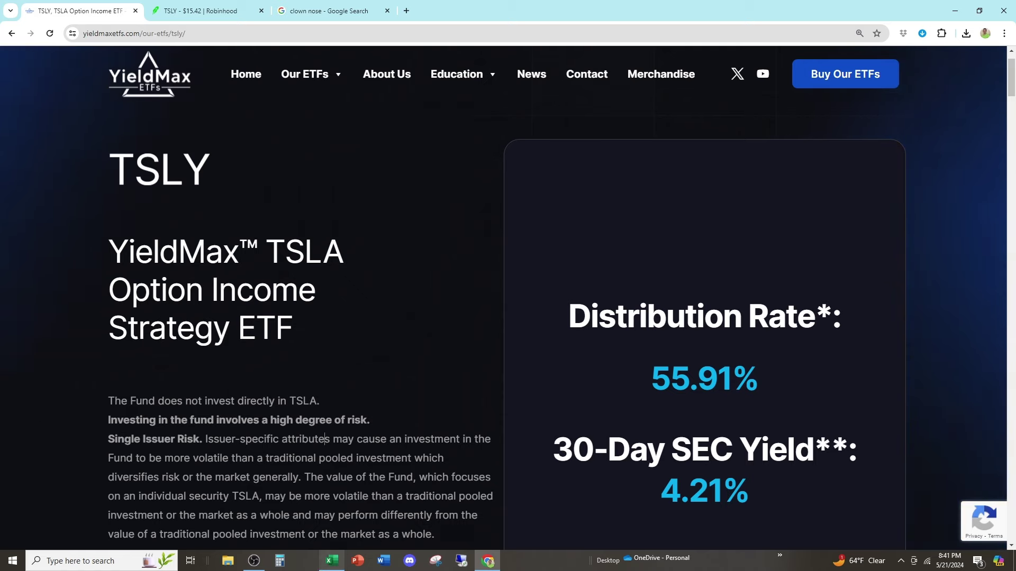
- Switch from the YieldMax TSLY page in Chrome to the DIBADEN EXAMPLE workbook in Excel
left_click(331, 561)
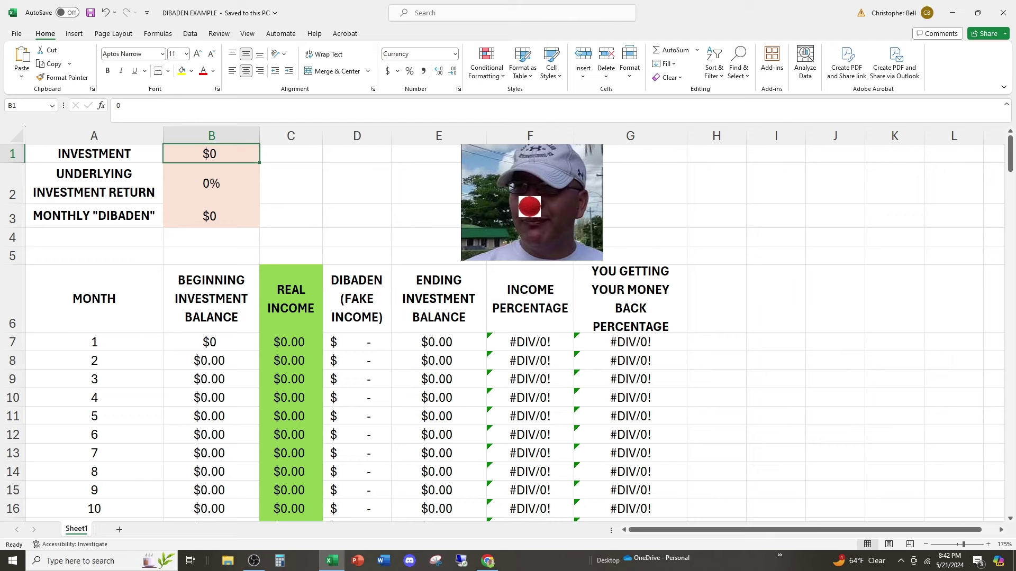
- Enter a 100000 investment in B1 and a 5% underlying return in B2
type("100000")
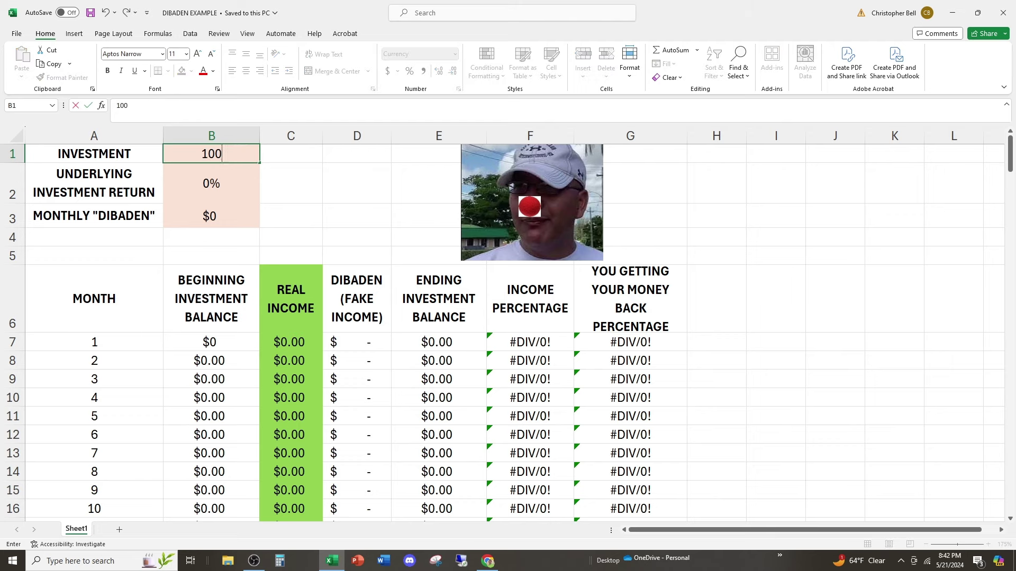
key("Return")
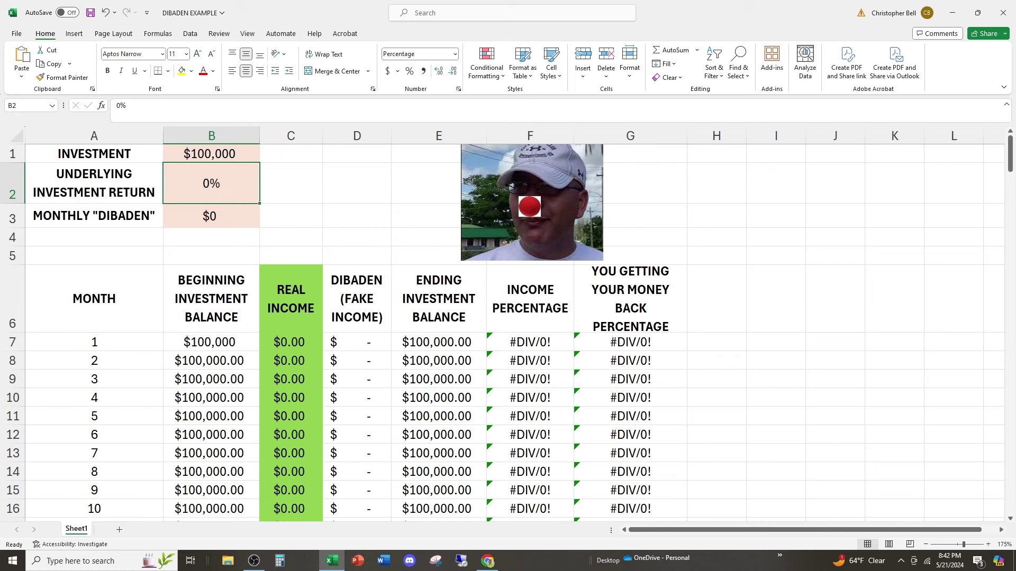
type("5")
key("Return")
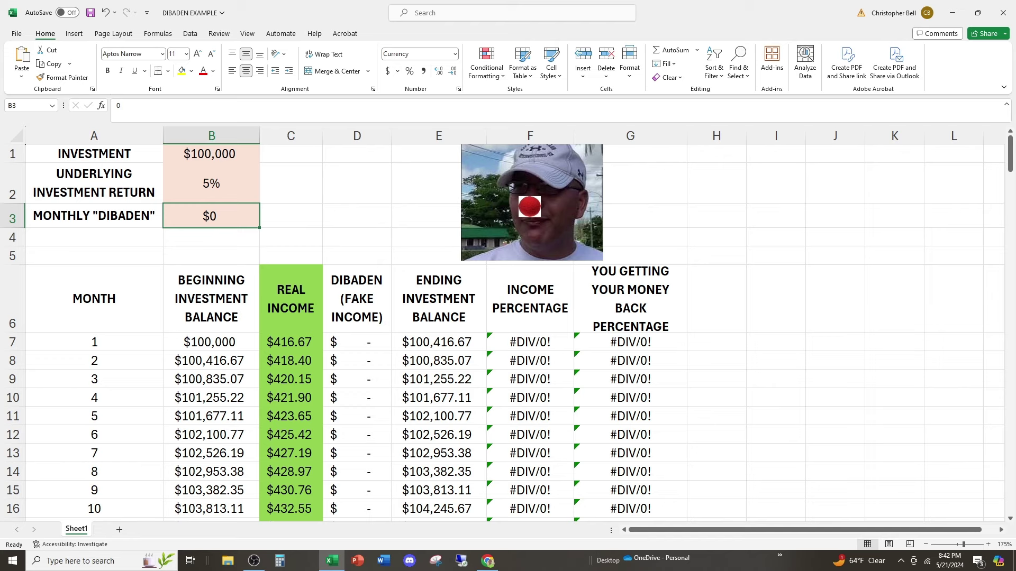
- Enter 2000 in B3 as the monthly DIBADEN payment
type("2000")
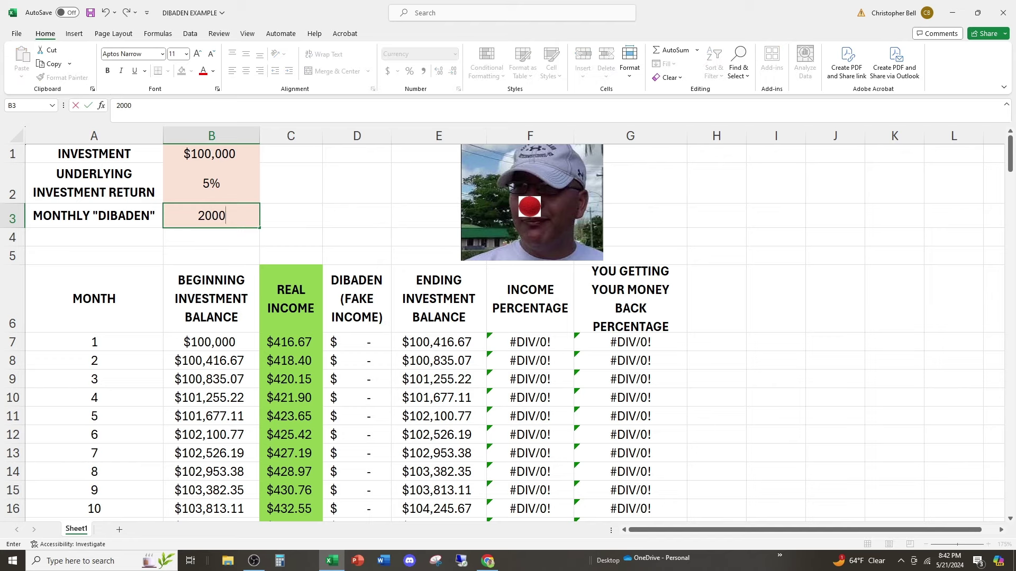
key("Return")
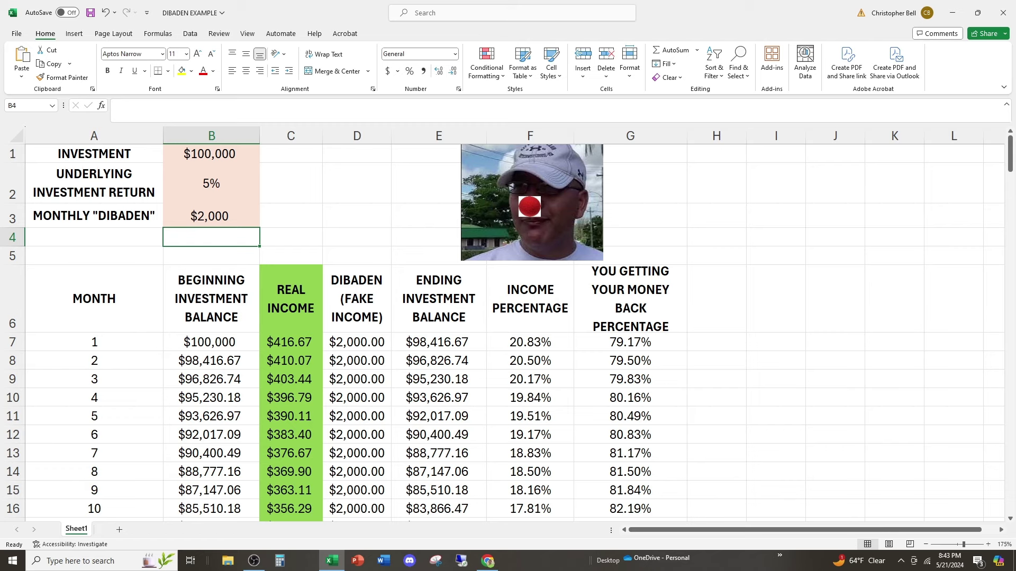
left_click(211, 379)
left_click(94, 299)
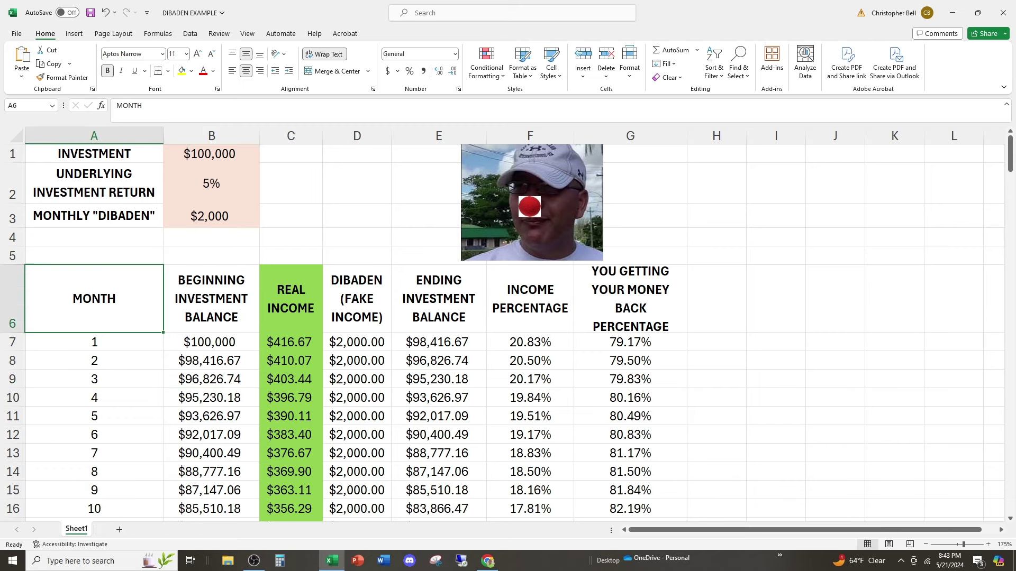
left_click_drag(94, 342, 94, 509)
left_click(94, 416)
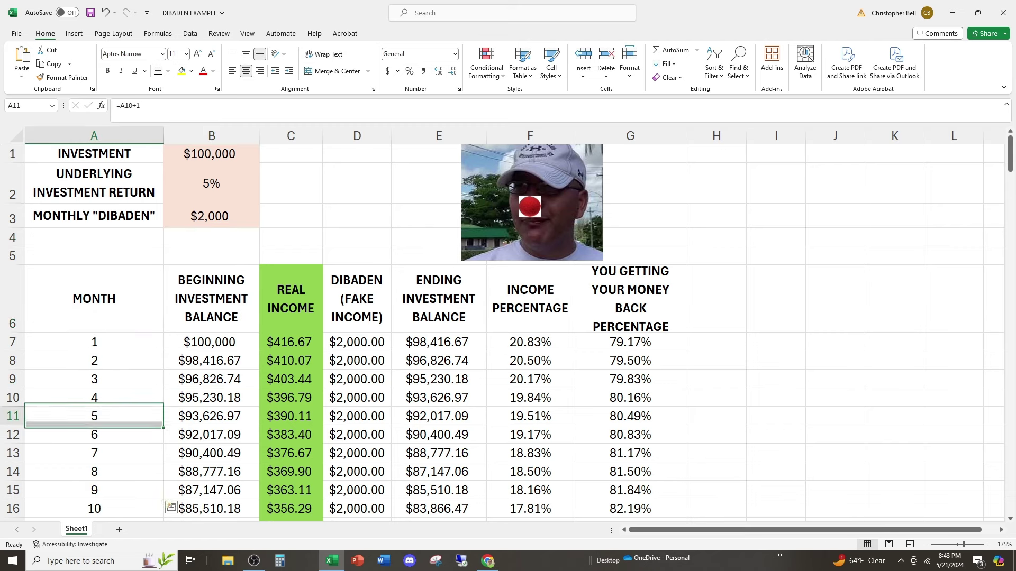
left_click(211, 299)
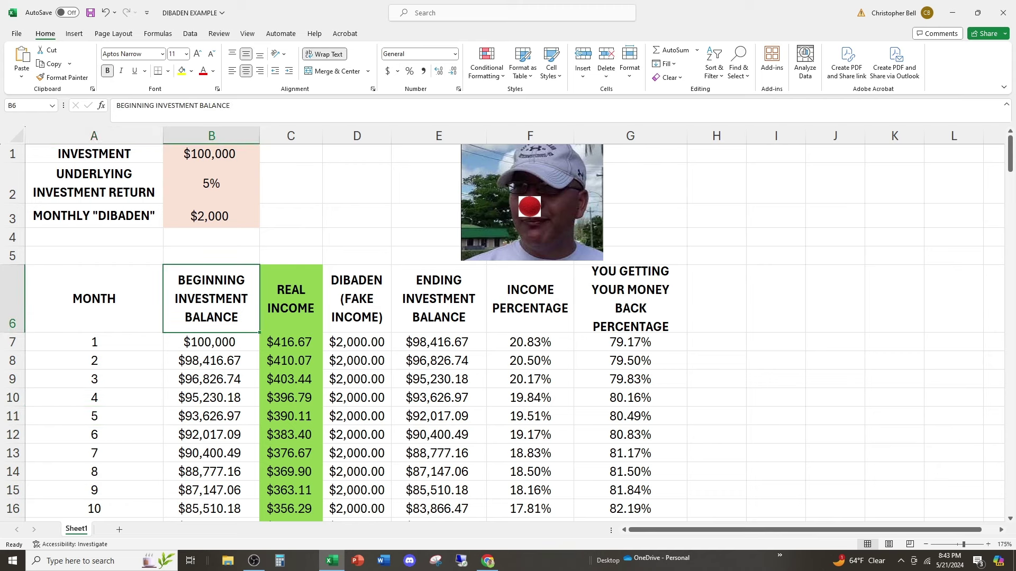
left_click(290, 299)
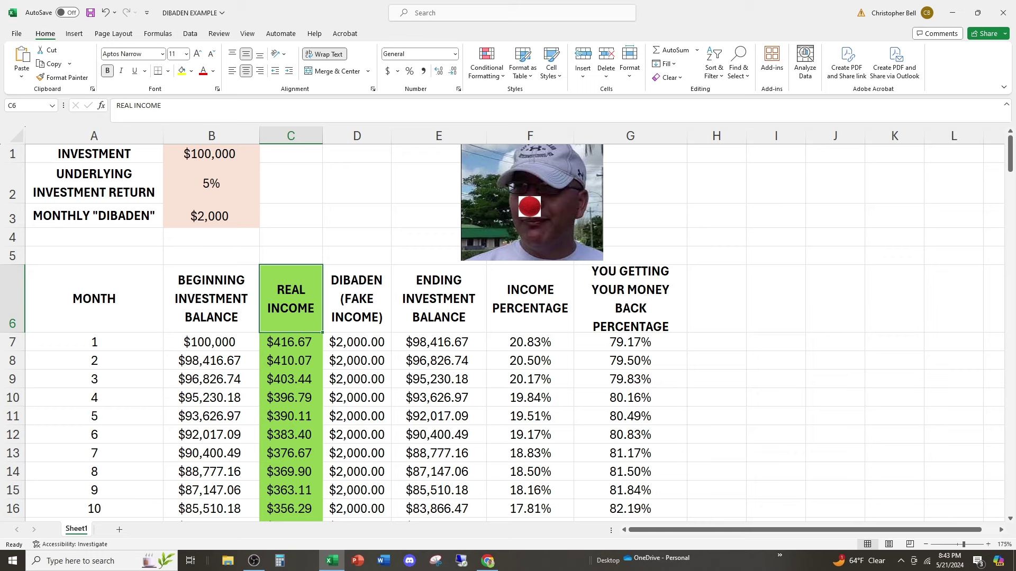
left_click(357, 299)
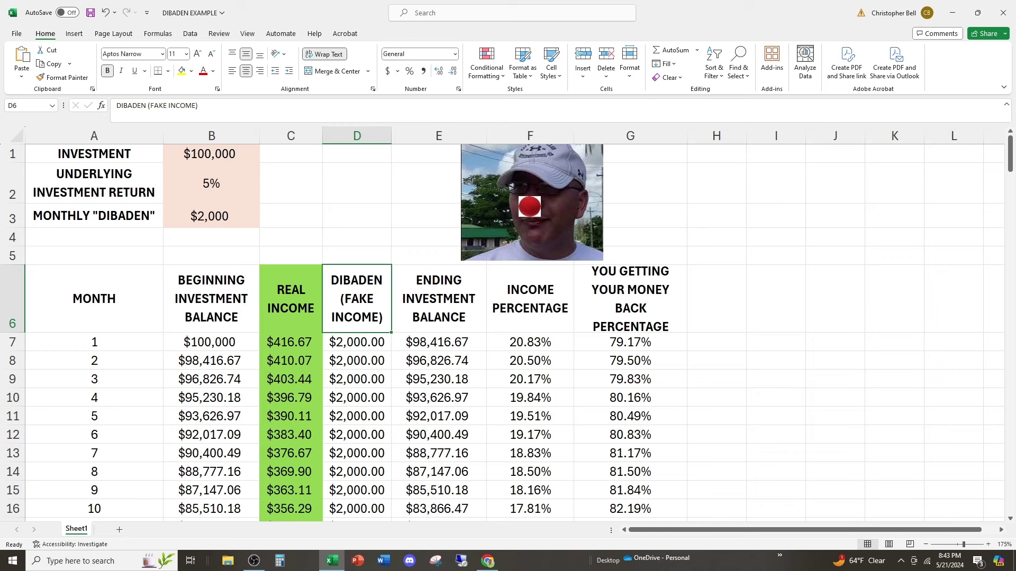
left_click(290, 342)
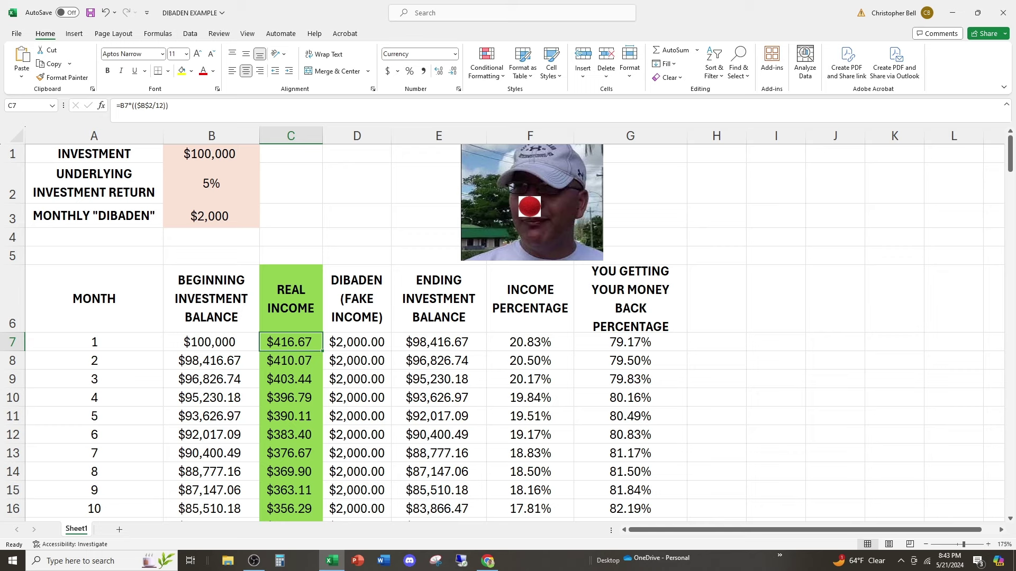
left_click(357, 343)
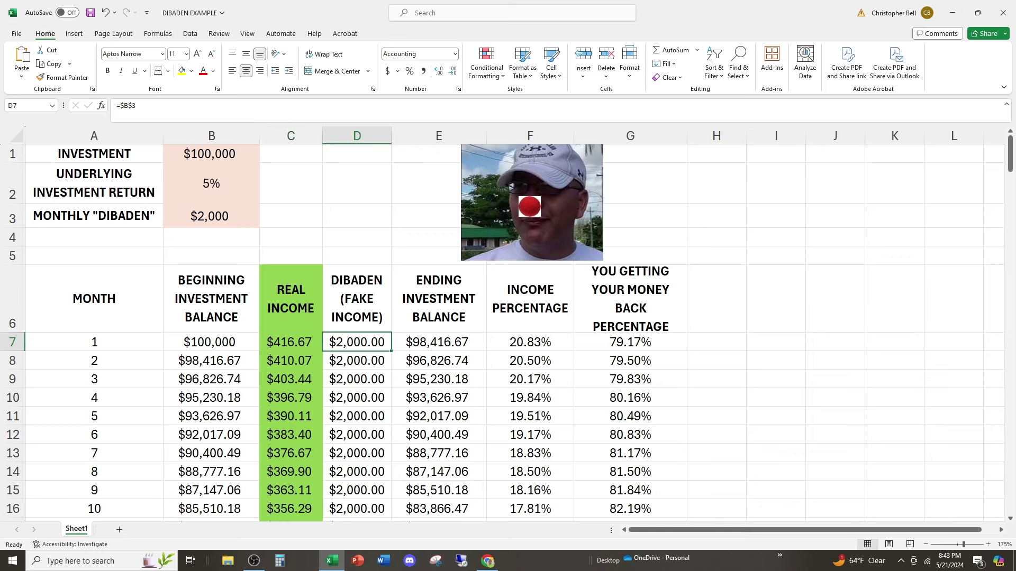
left_click(439, 343)
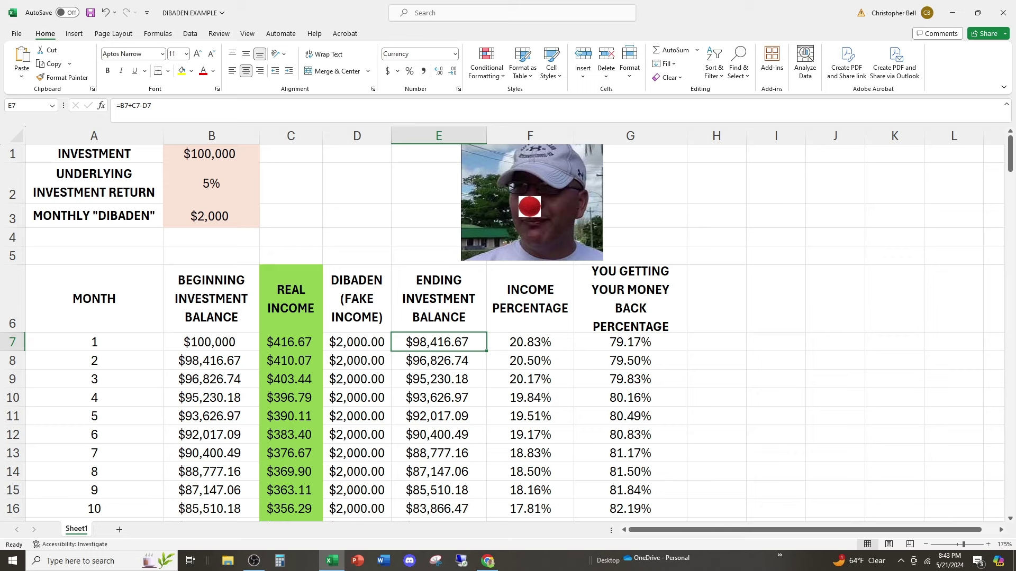
key("Left")
key("Left")
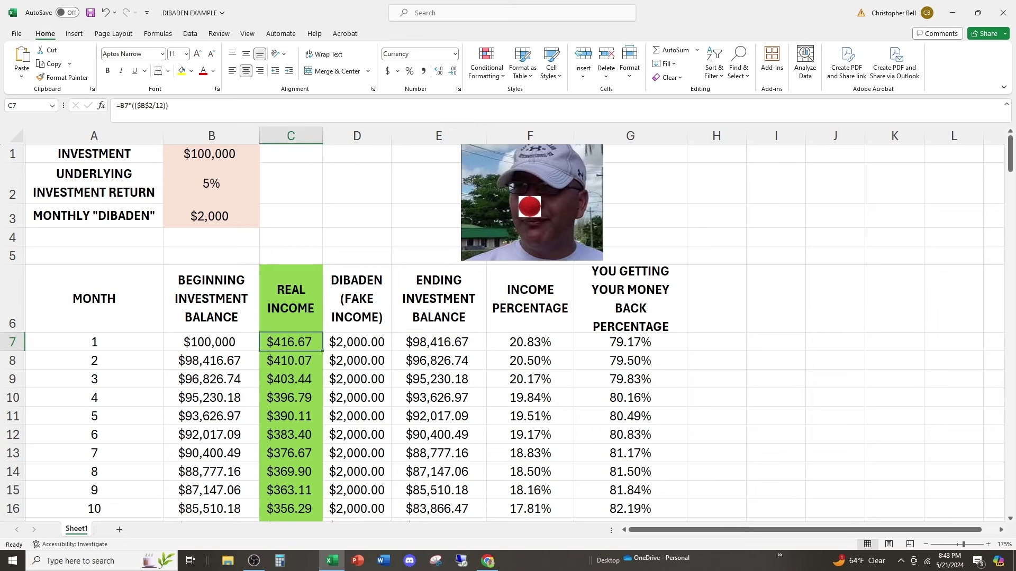
key("Right")
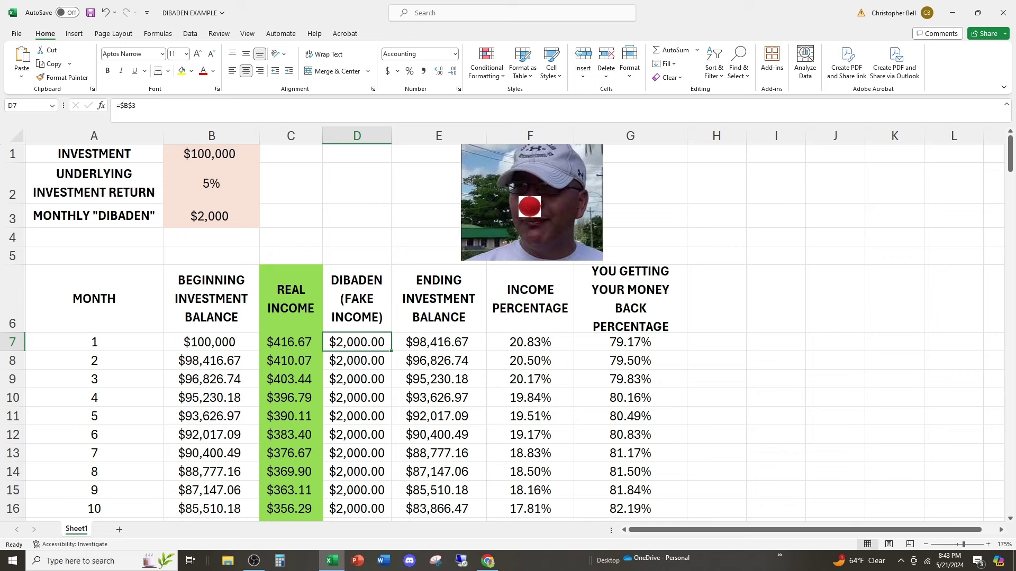
key("Right")
key("Right")
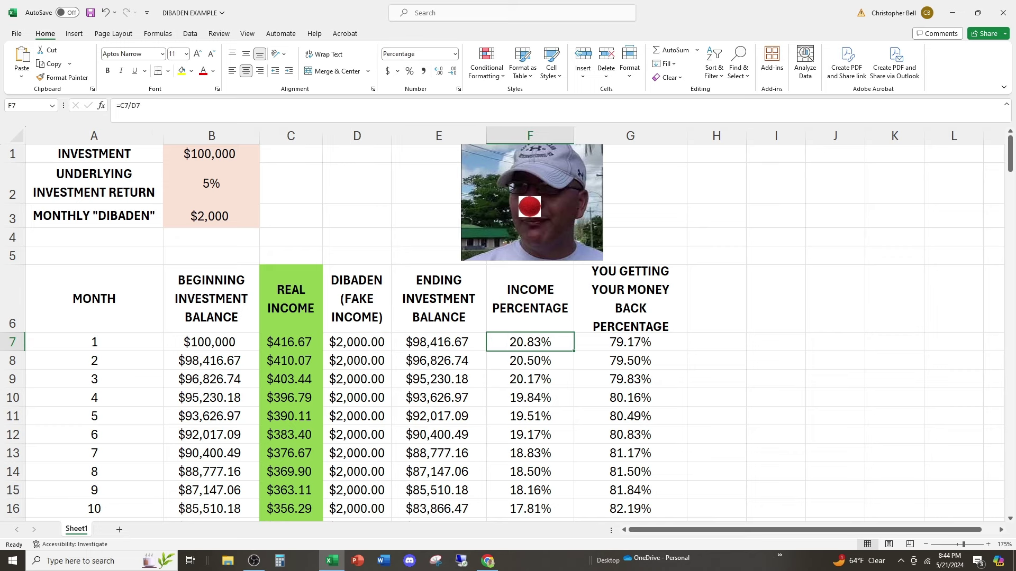
key("F2")
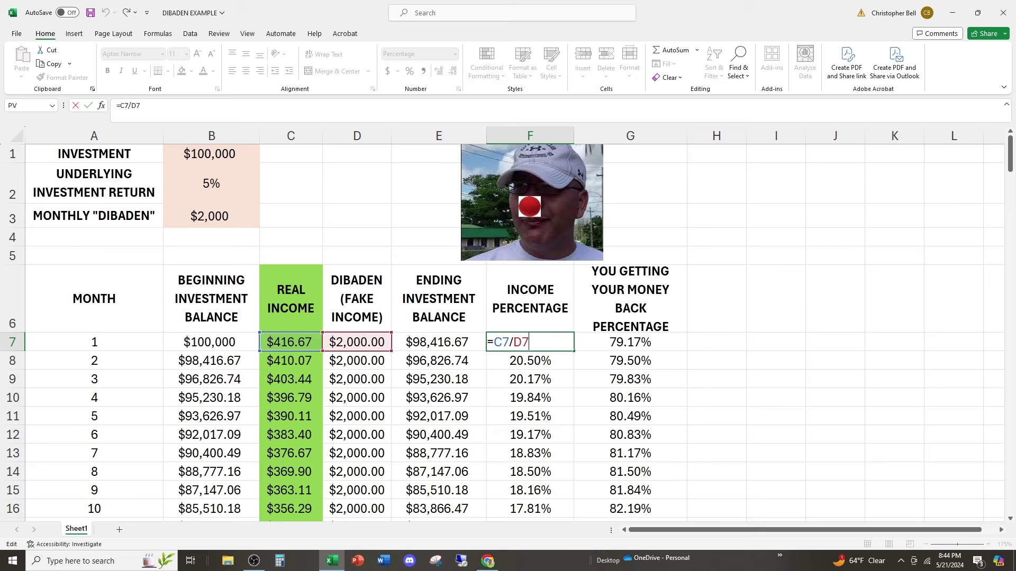
key("Return")
key("Right")
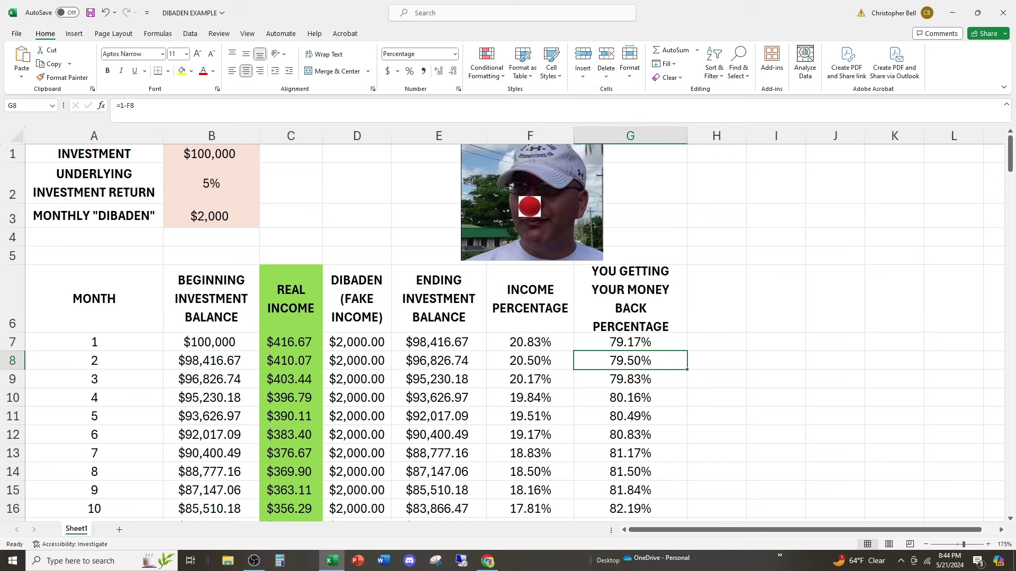
key("Up")
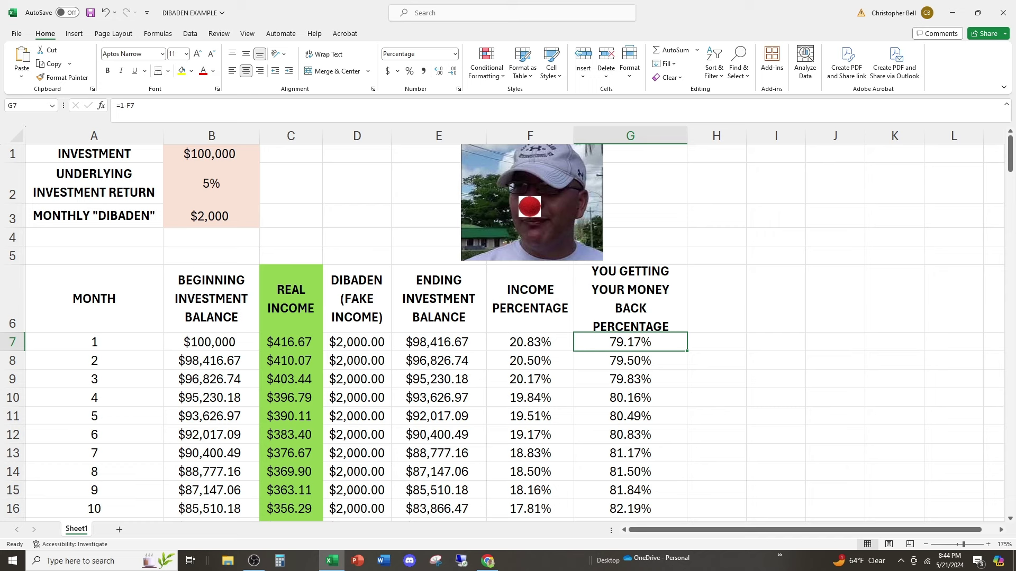
key("Left")
key("Left")
key("Left")
key("Left")
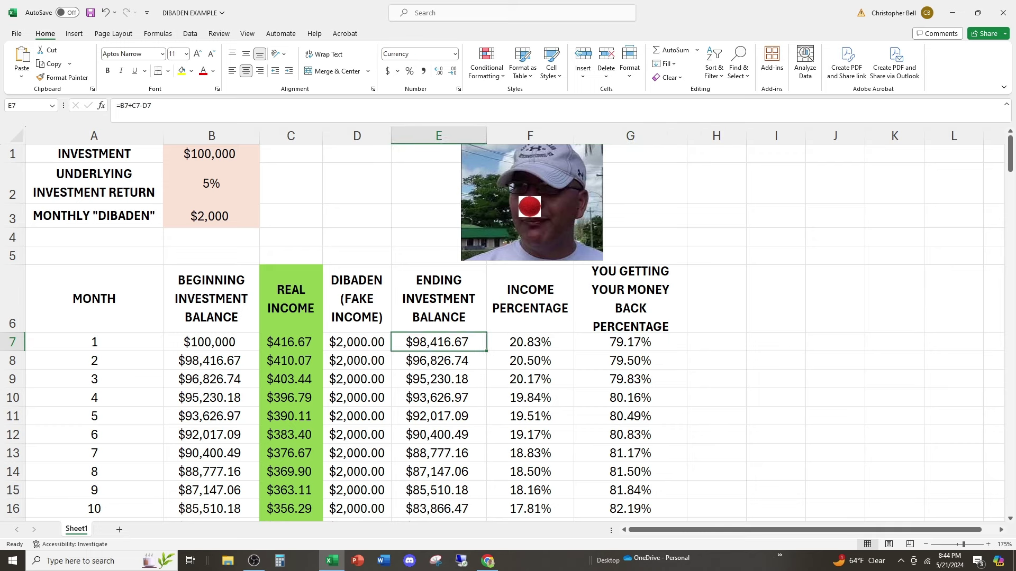
key("Right")
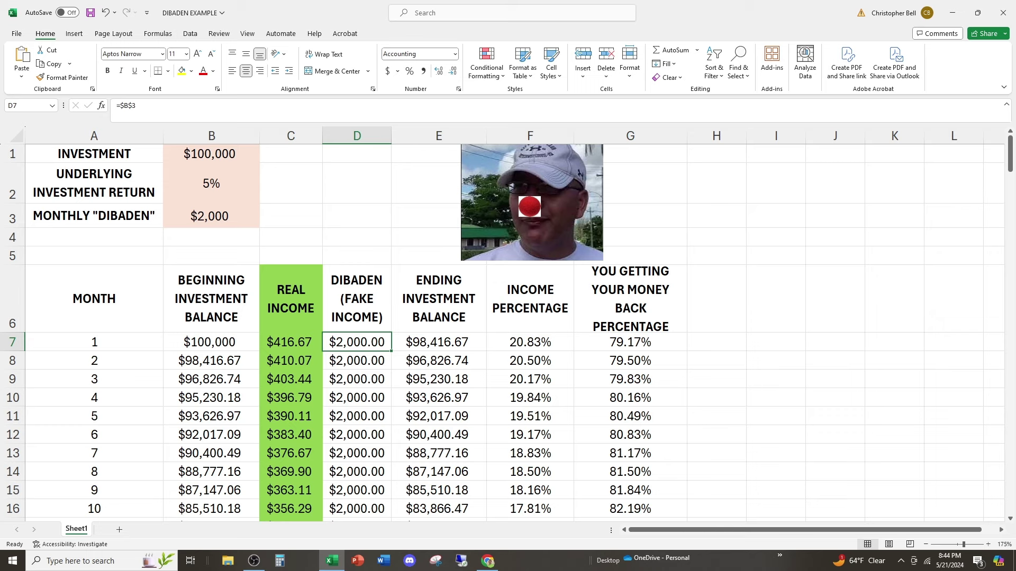
key("Left")
key("Left")
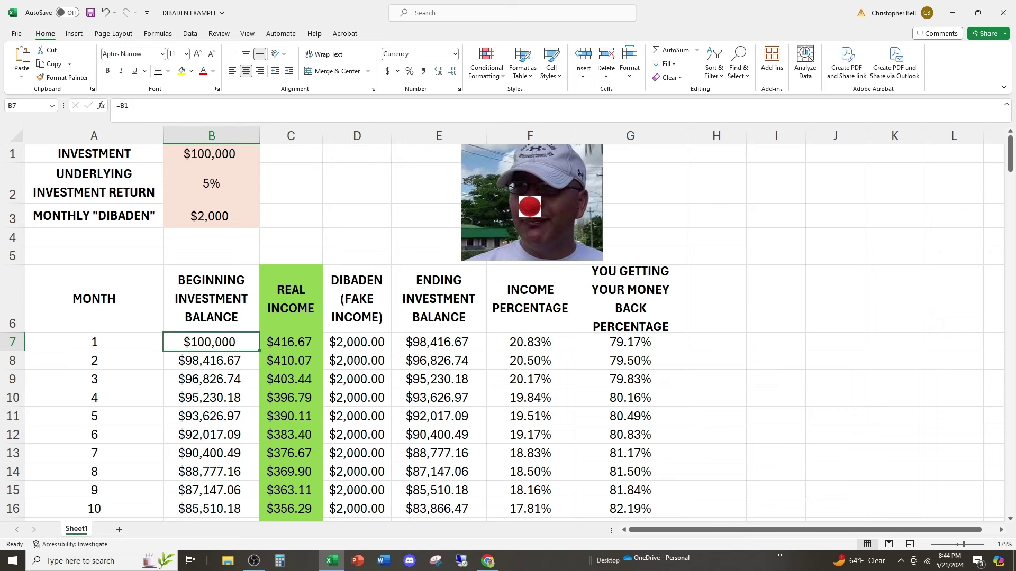
key("Down")
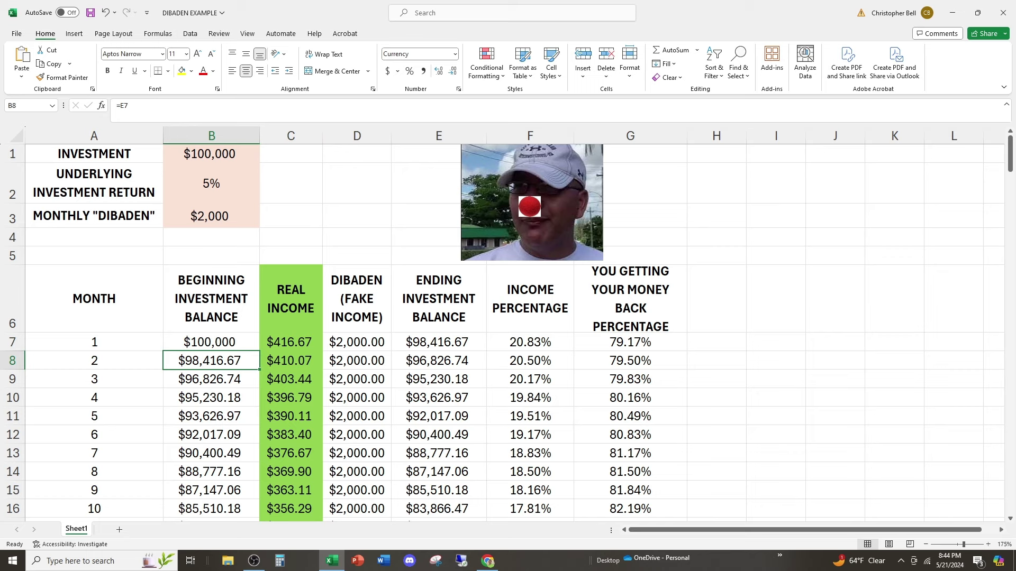
key("Right")
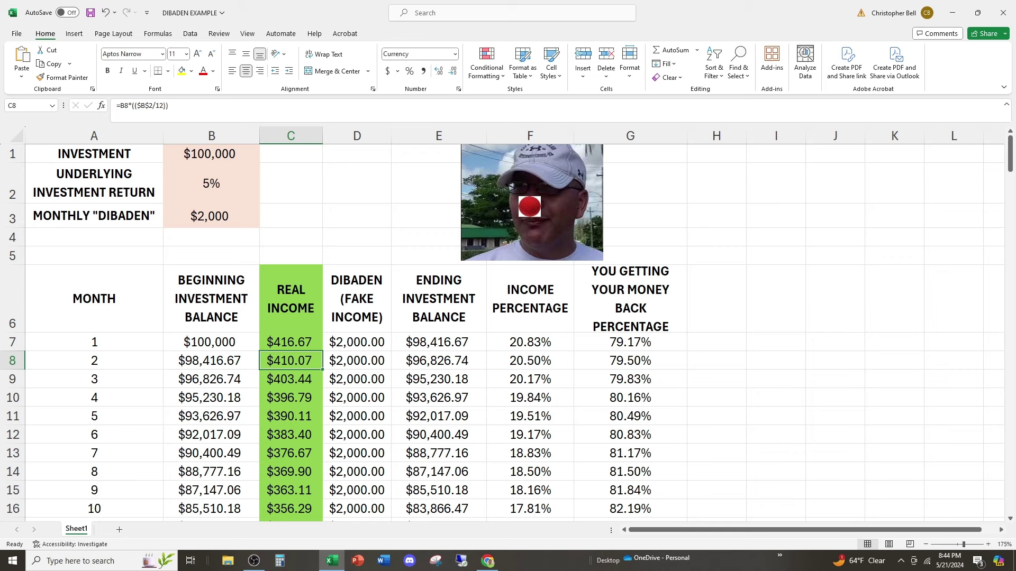
key("Right")
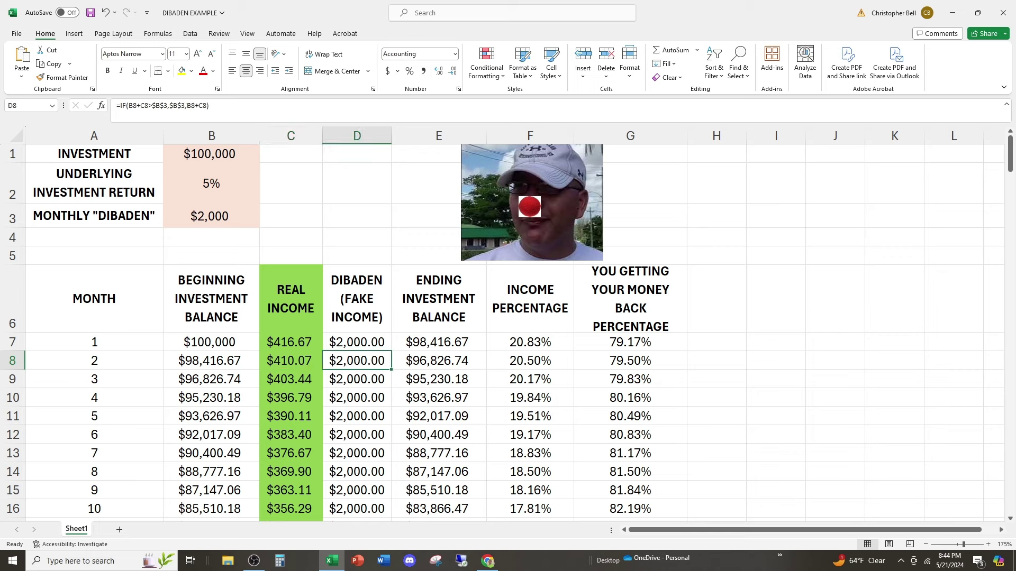
key("Right")
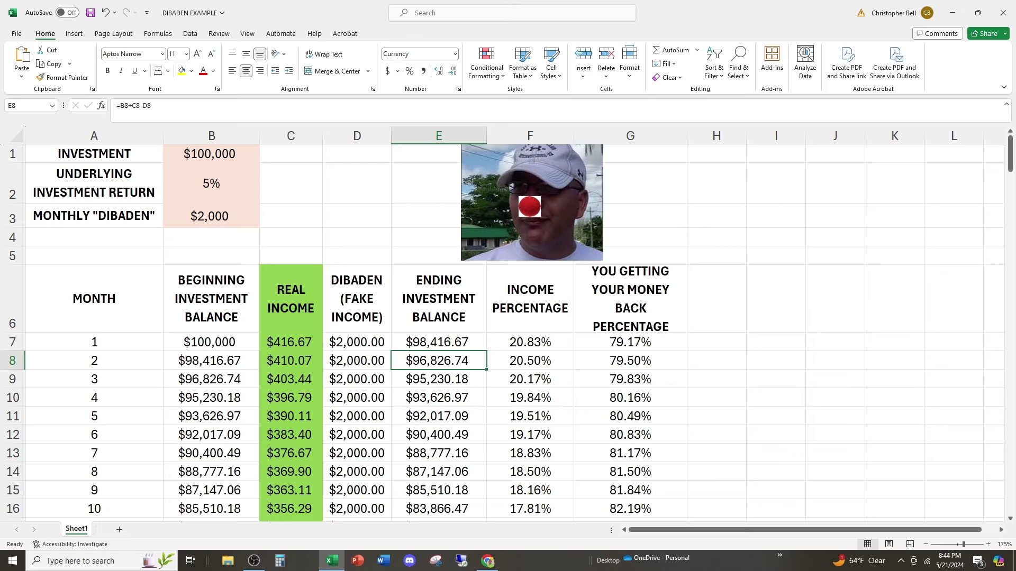
key("Right")
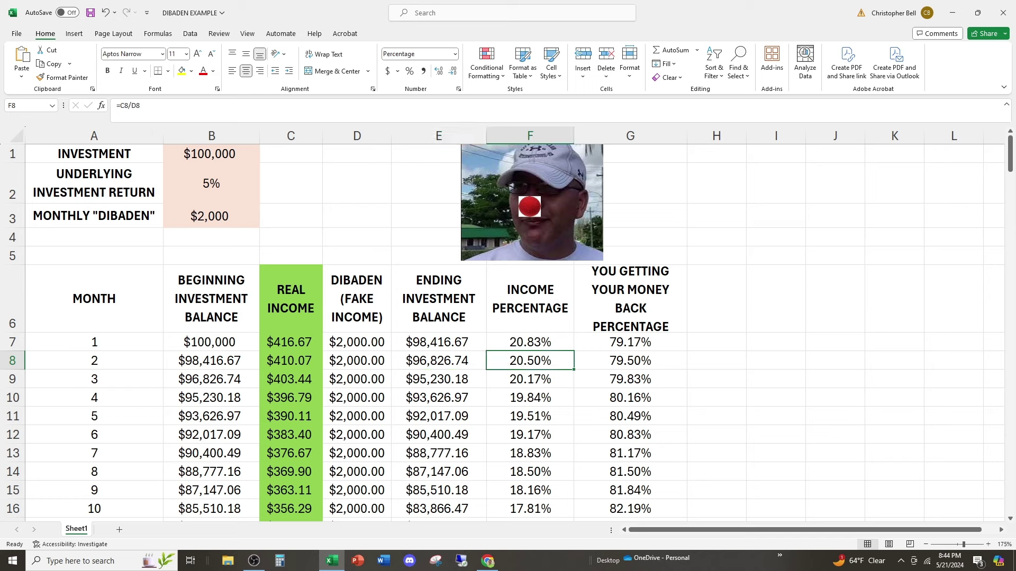
left_click(211, 361)
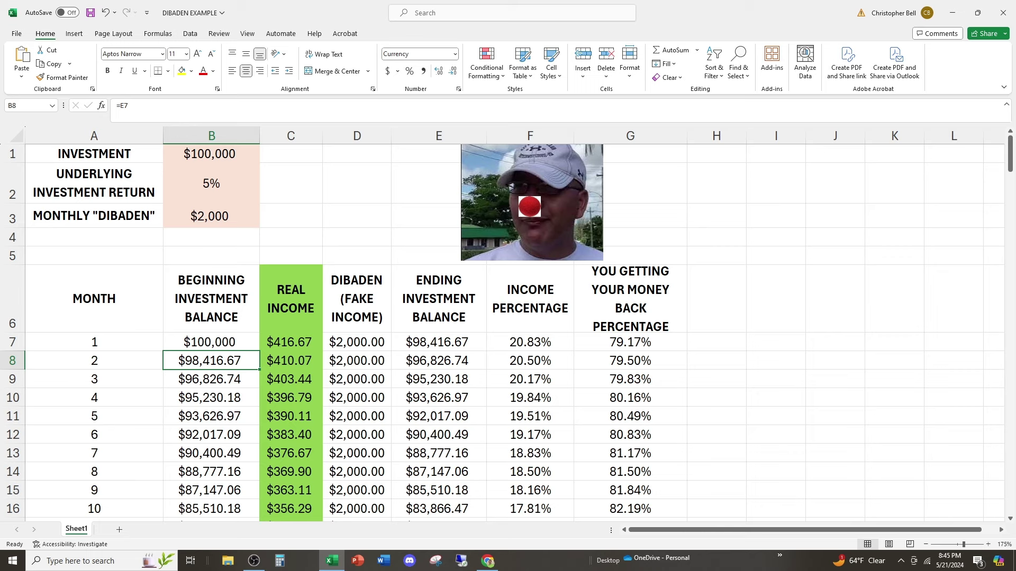
left_click(291, 379)
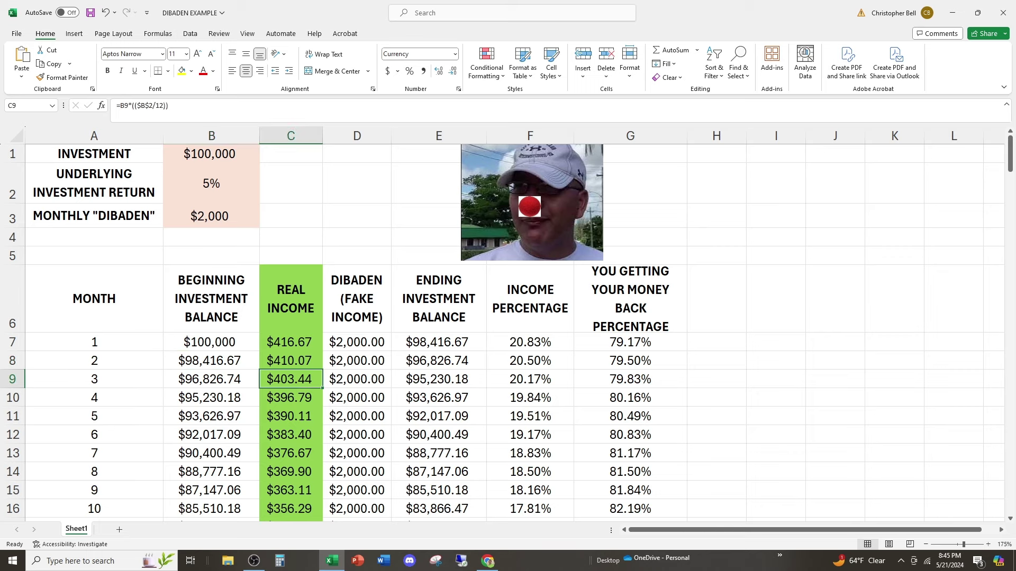
key("Down")
key("Down")
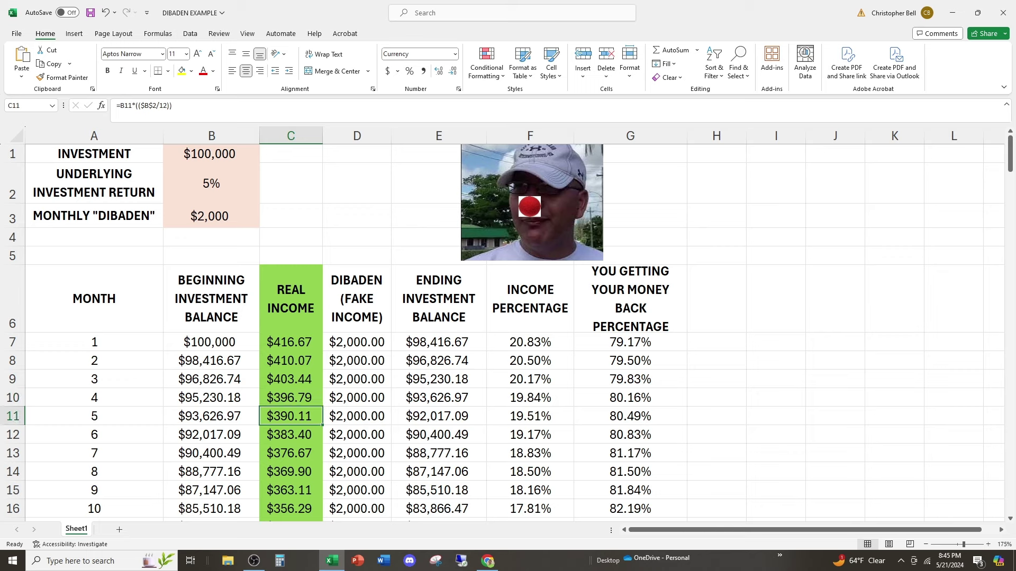
key("Left")
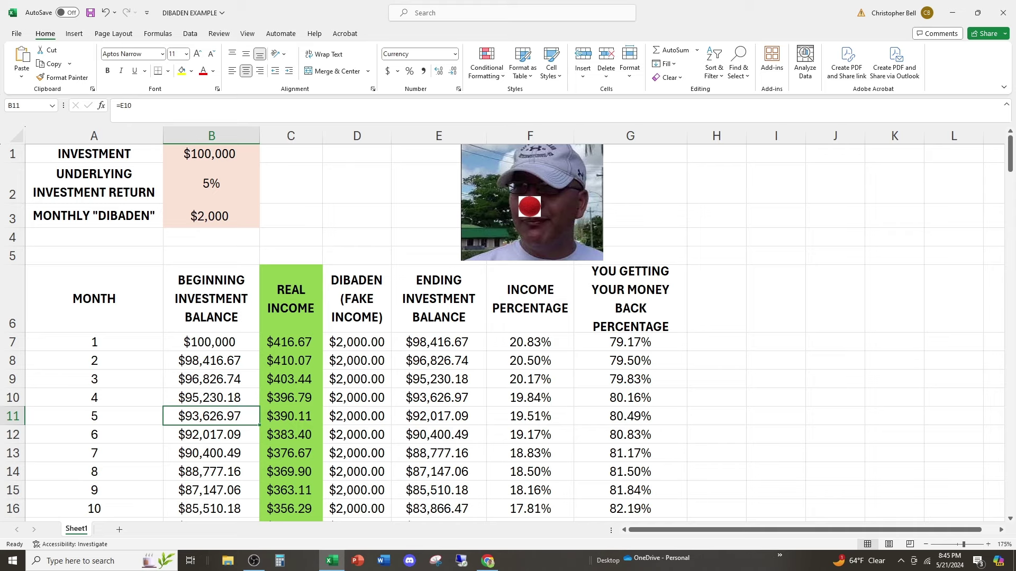
- Inspect the early months' ending balance, DIBADEN and real income formulas and the 5% return input
scroll(439, 361, "down", 2)
left_click(438, 361)
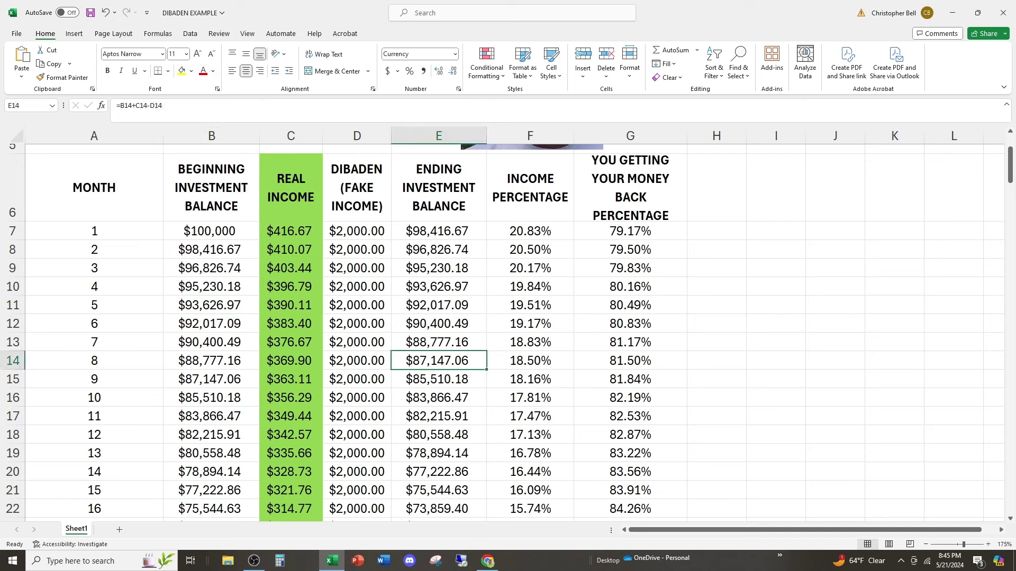
left_click_drag(357, 231, 358, 452)
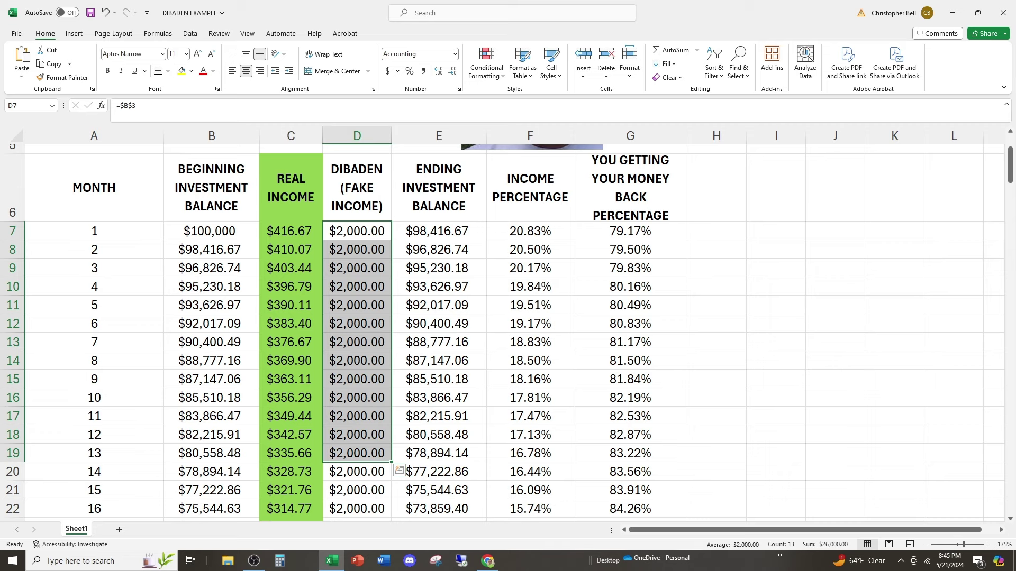
left_click(357, 250)
left_click(357, 231)
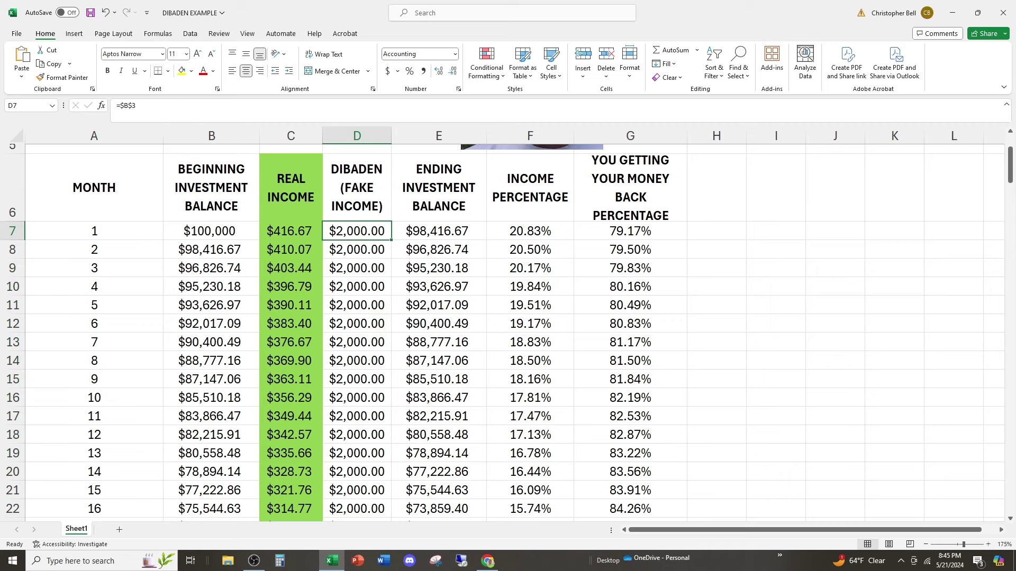
left_click(290, 232)
scroll(290, 231, "up", 2)
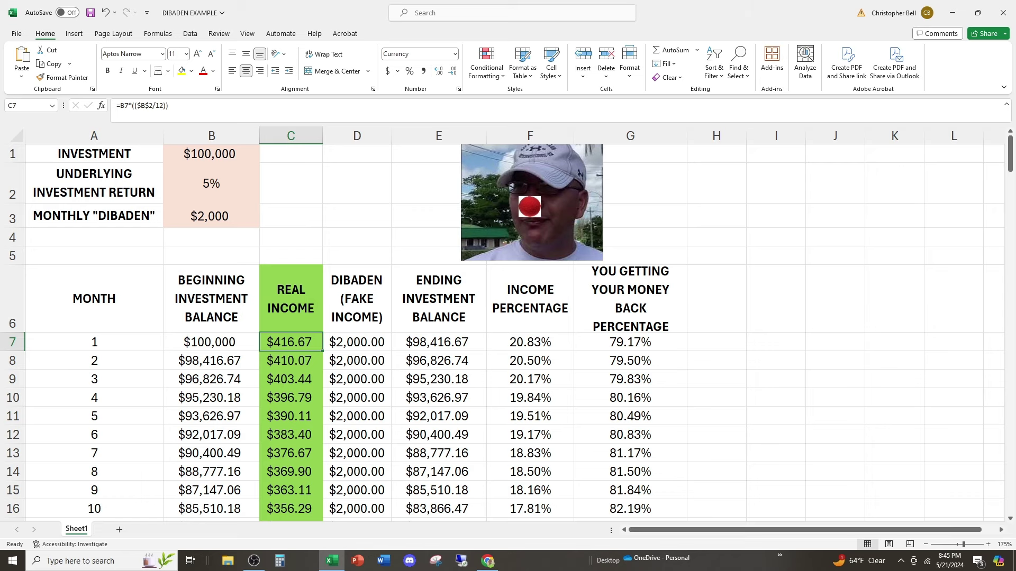
left_click(211, 183)
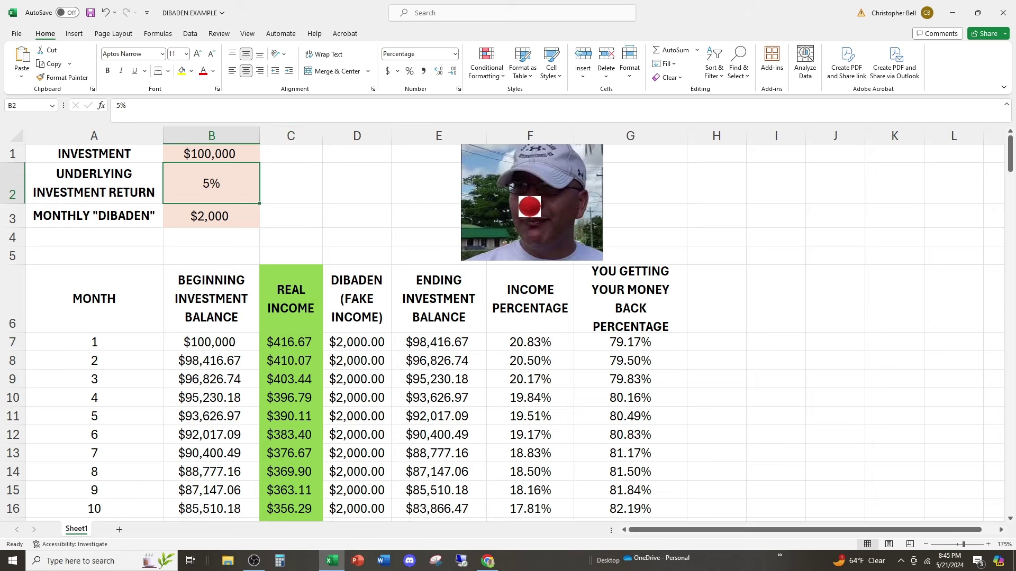
left_click(357, 342)
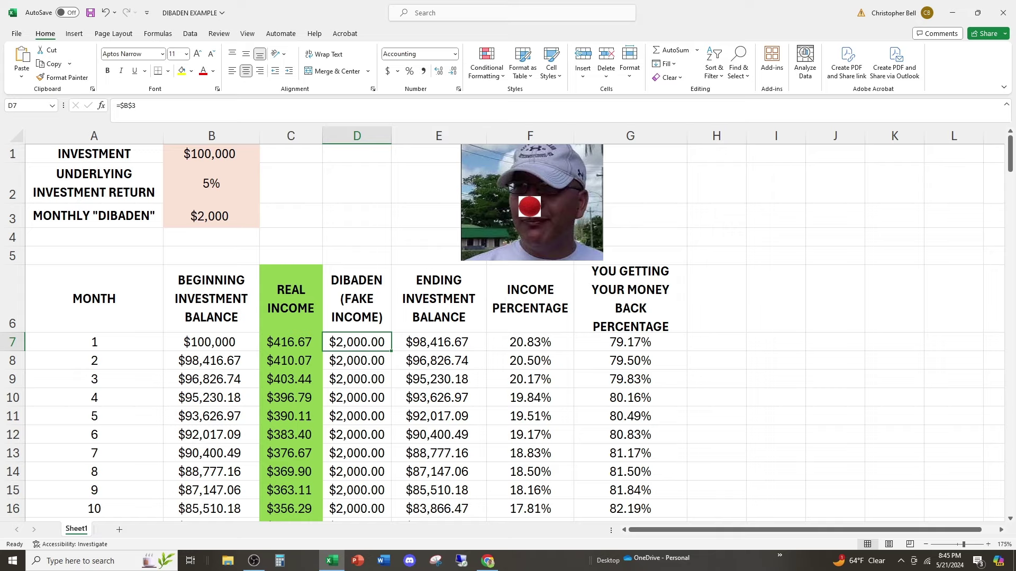
- Scroll down to month 57, where the balance reaches $0.00, and inspect its DIBADEN formula
scroll(508, 328, "down", 9)
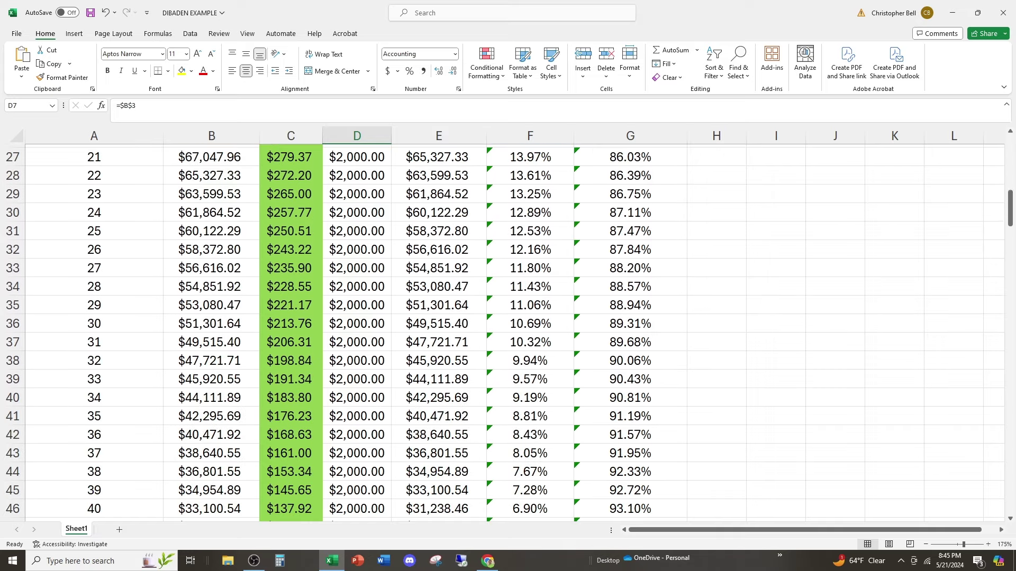
scroll(508, 328, "down", 7)
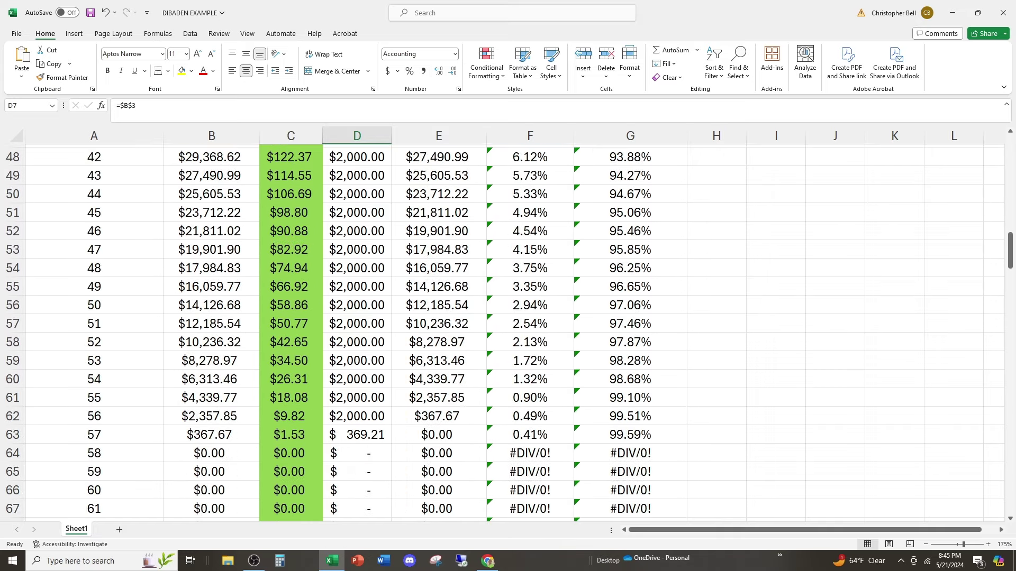
left_click(357, 398)
- Review month 57's counter, beginning balance, real income and capped final DIBADEN formulas in A63:D63
left_click(94, 434)
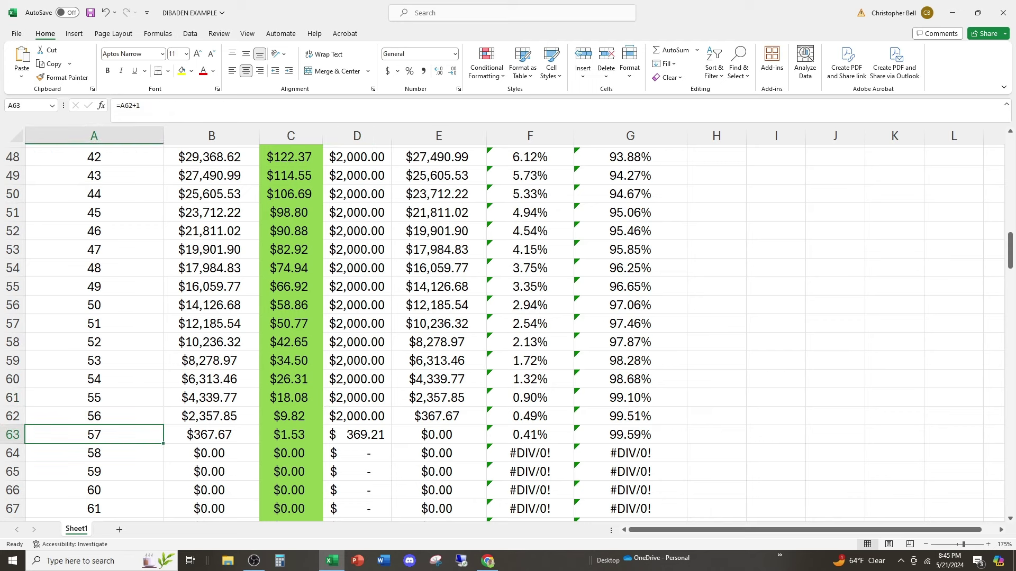
left_click(211, 435)
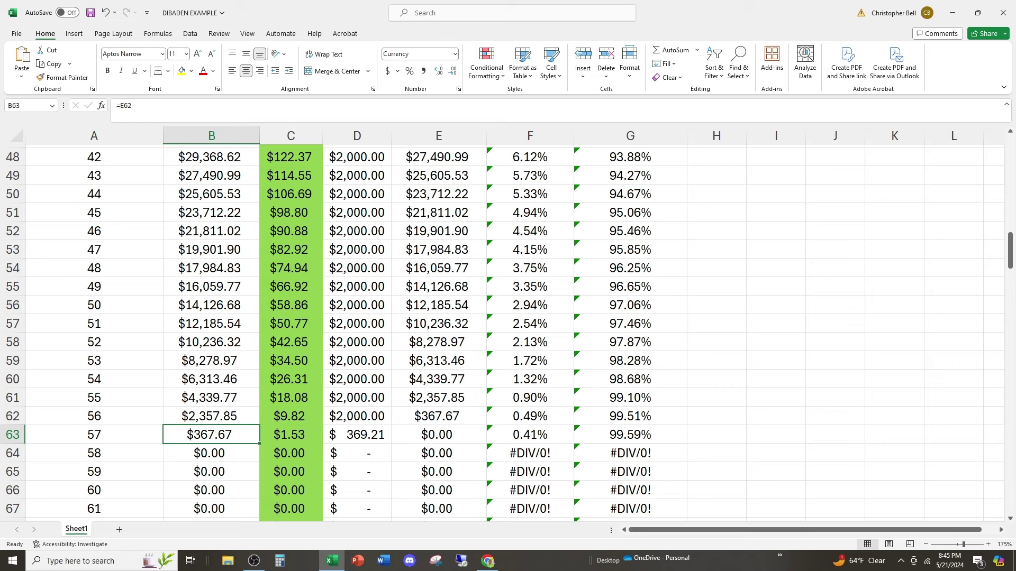
left_click(291, 434)
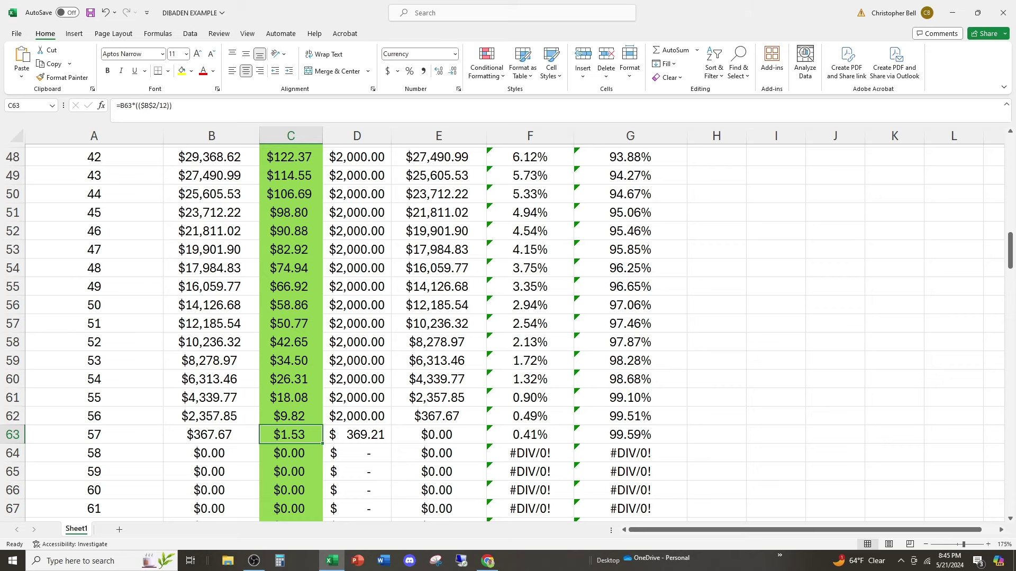
left_click(357, 435)
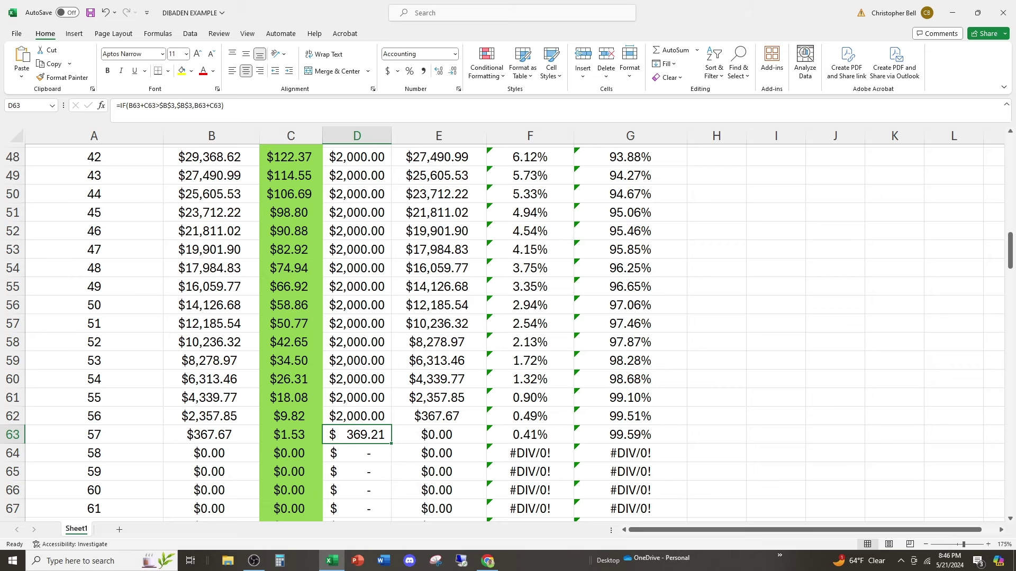
- In Chrome, view TSLY's year-to-date, one-day and five-year price charts on Robinhood
left_click(488, 560)
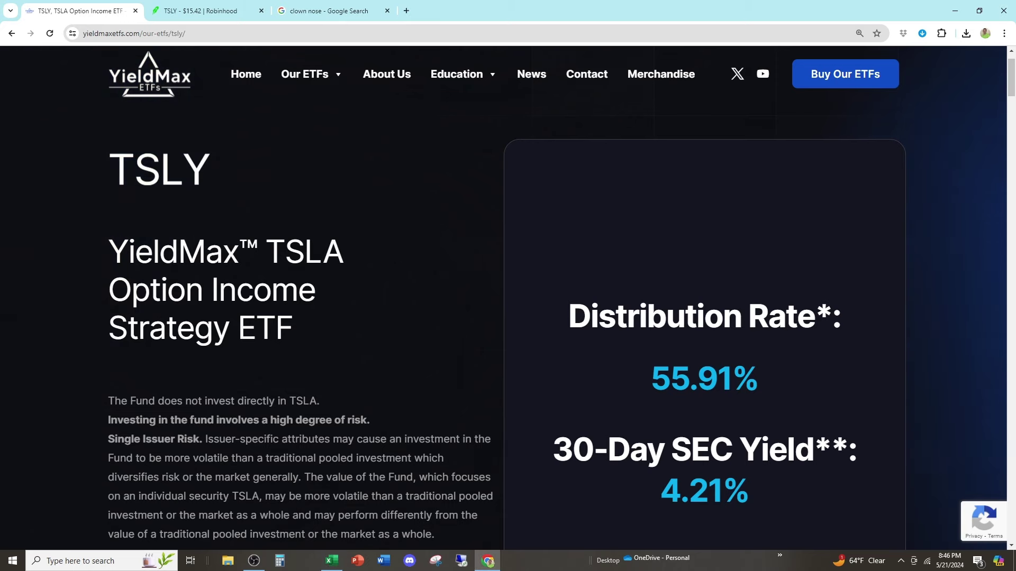
key("ctrl+Tab")
scroll(281, 256, "up", 6)
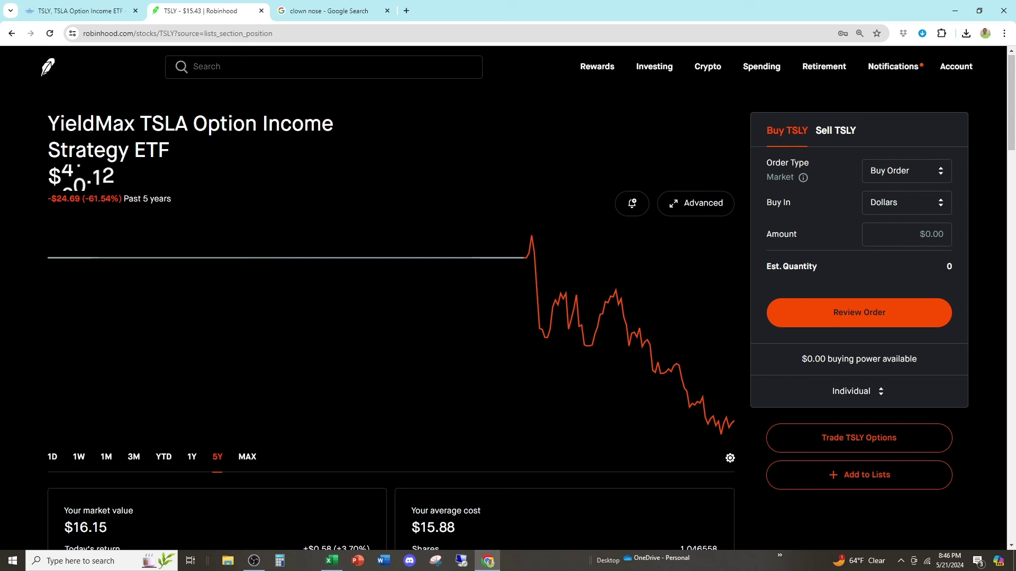
left_click(163, 457)
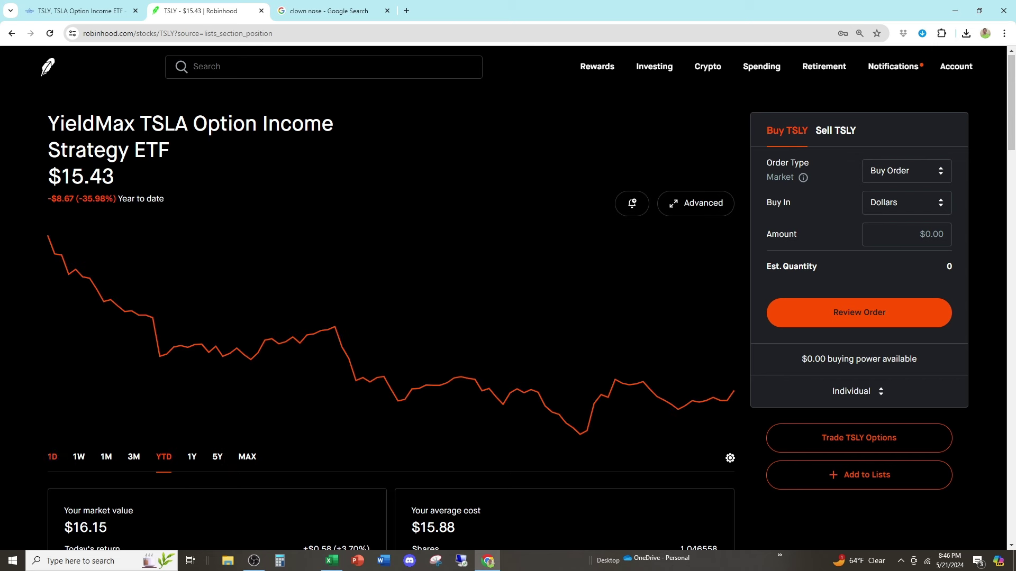
left_click(52, 457)
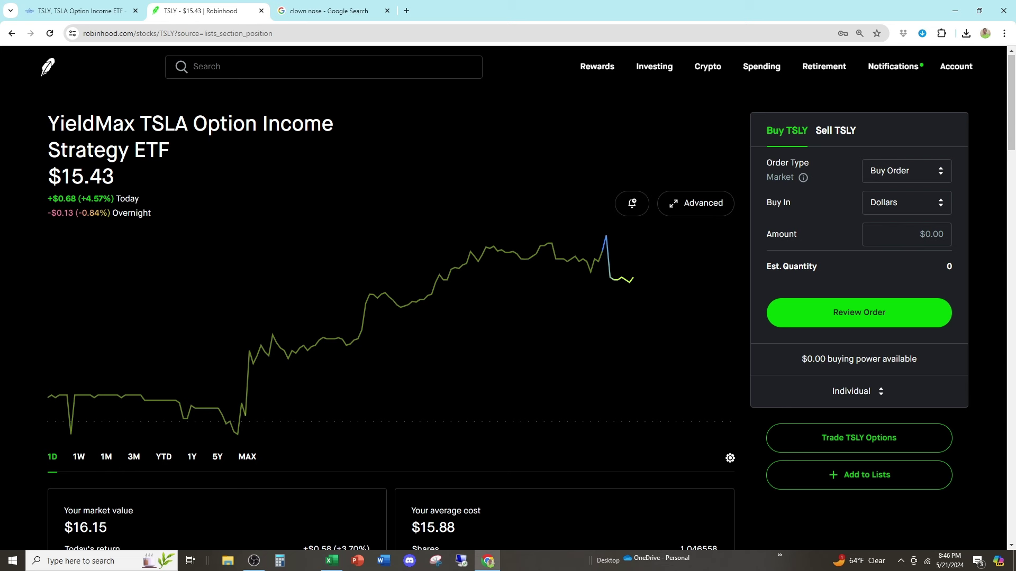
left_click(217, 457)
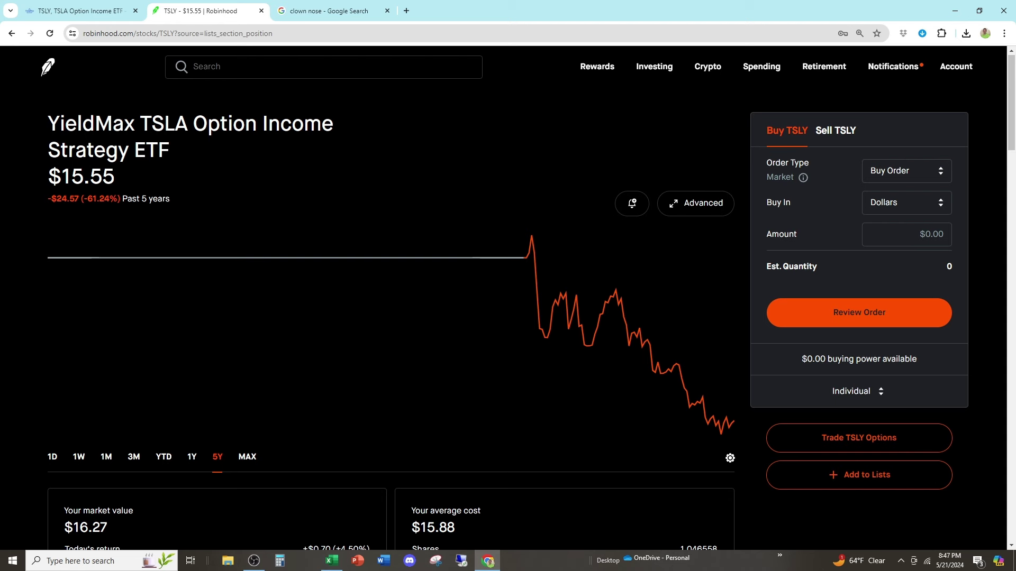
- Back on the YieldMax TSLY page, highlight the 55.91% distribution rate
scroll(283, 256, "down", 5)
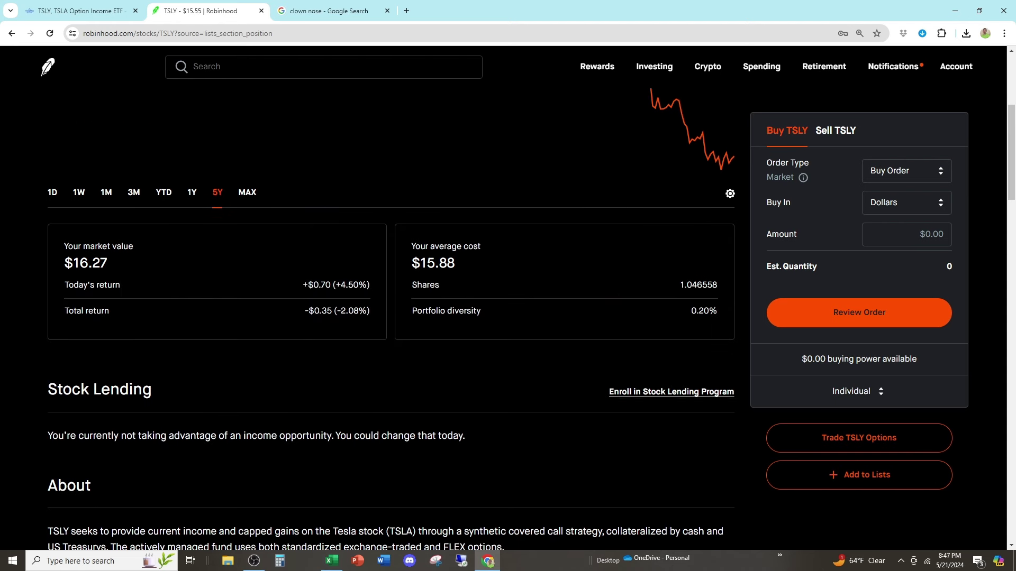
left_click(79, 11)
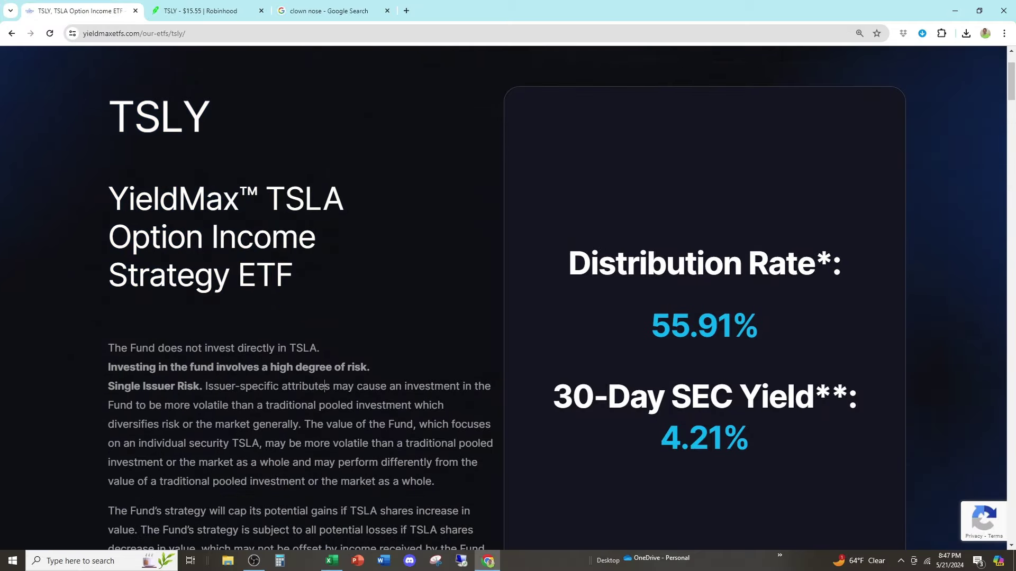
left_click_drag(652, 325, 697, 325)
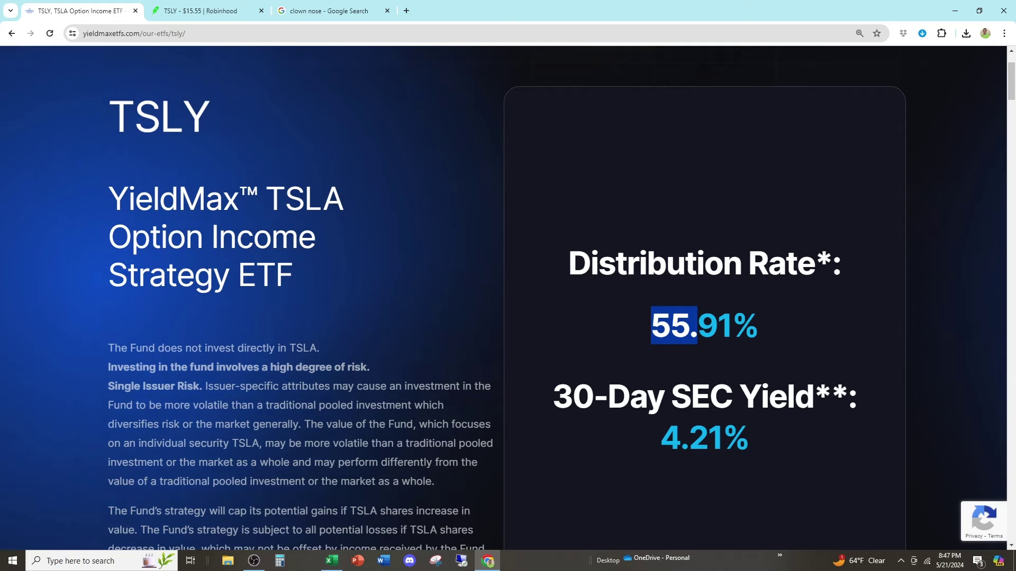
left_click(332, 561)
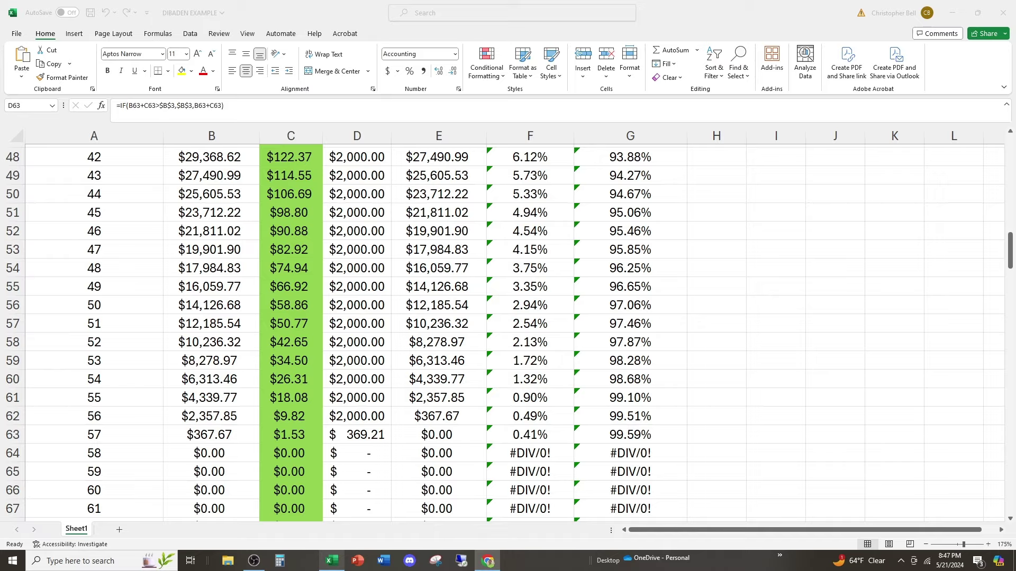
scroll(508, 333, "up", 16)
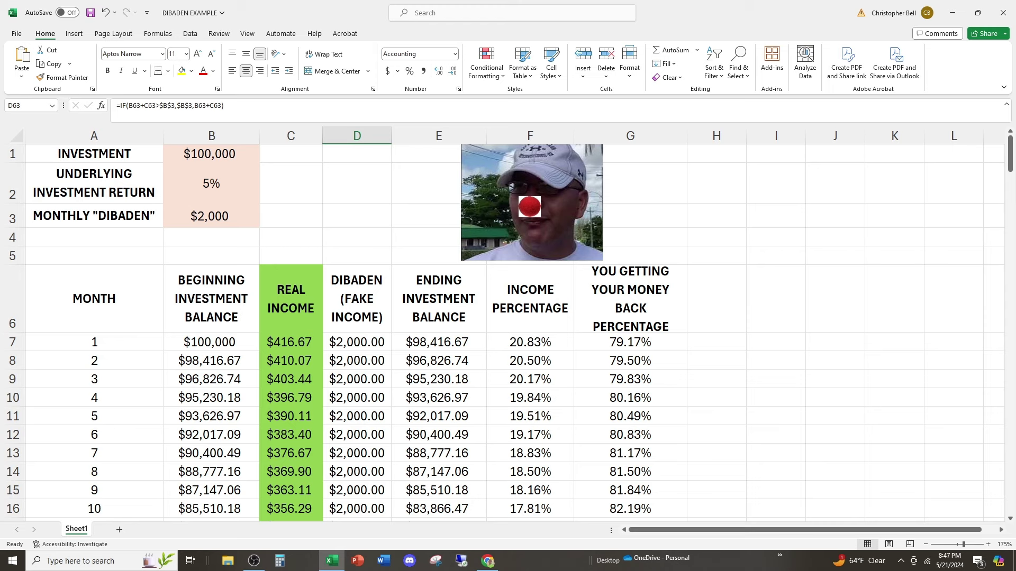
left_click(290, 342)
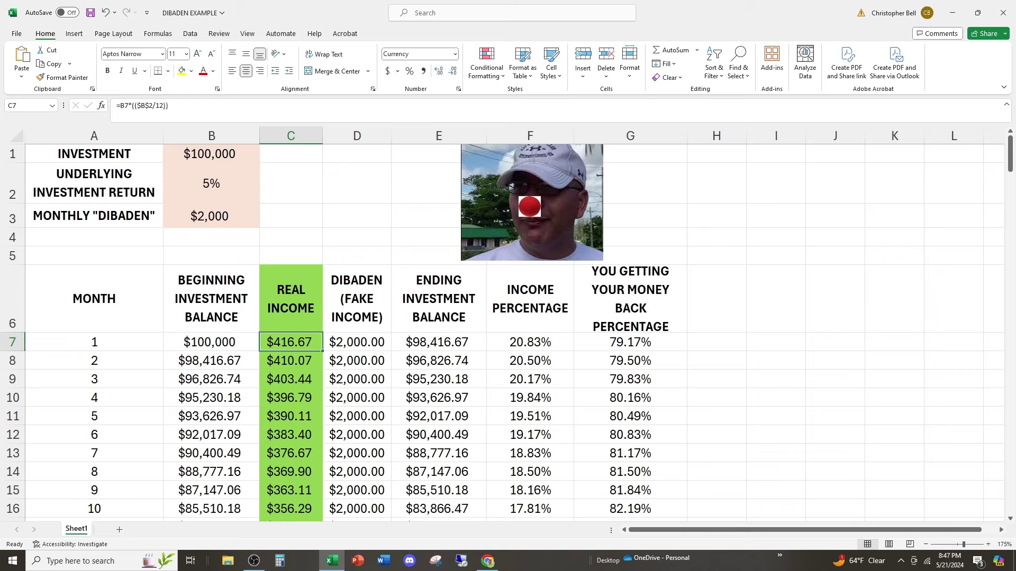
left_click(357, 342)
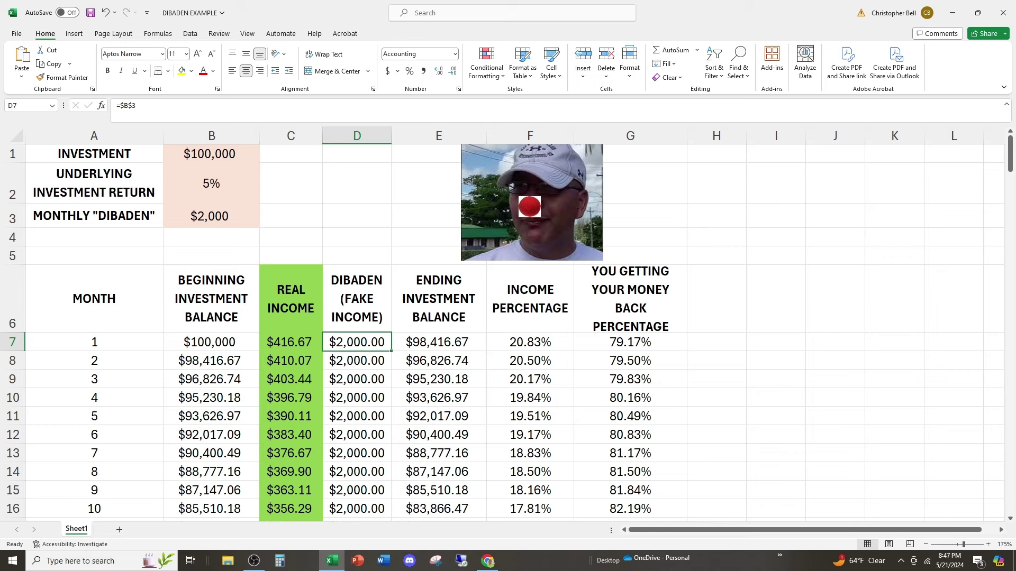
left_click(291, 342)
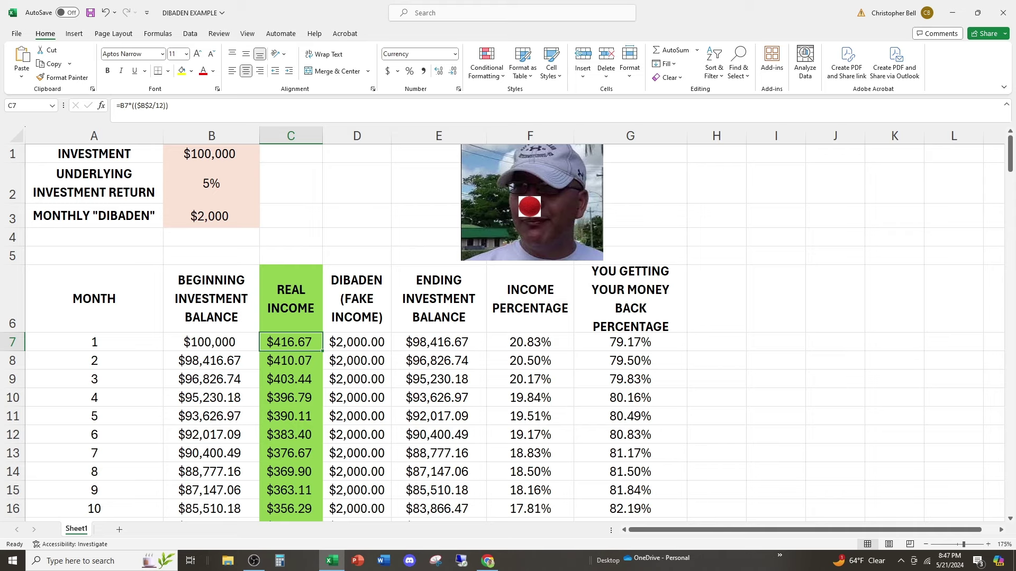
scroll(529, 206, "down", 3)
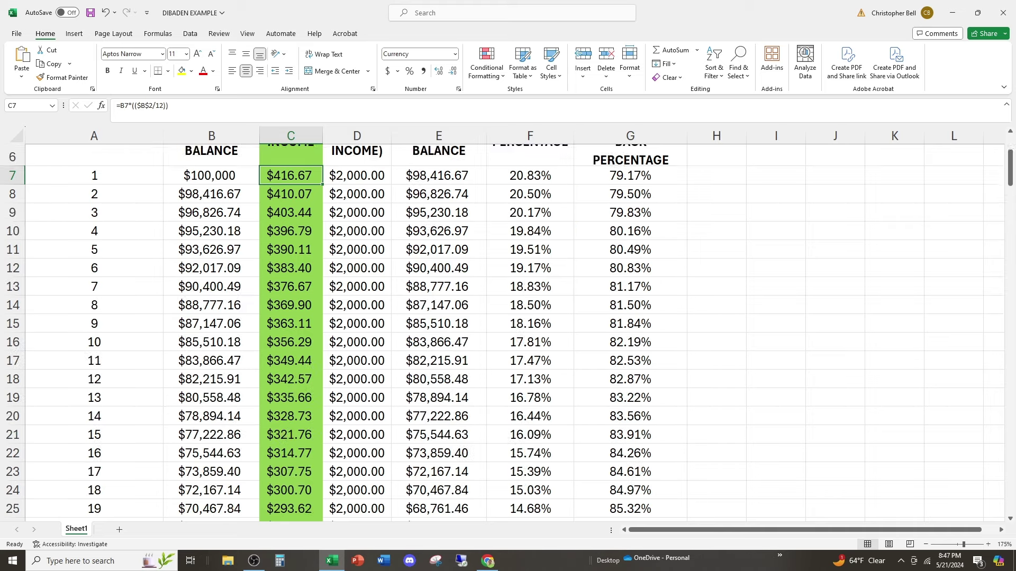
- On the Robinhood TSLY holding page, select the $16.29 market value
left_click(487, 561)
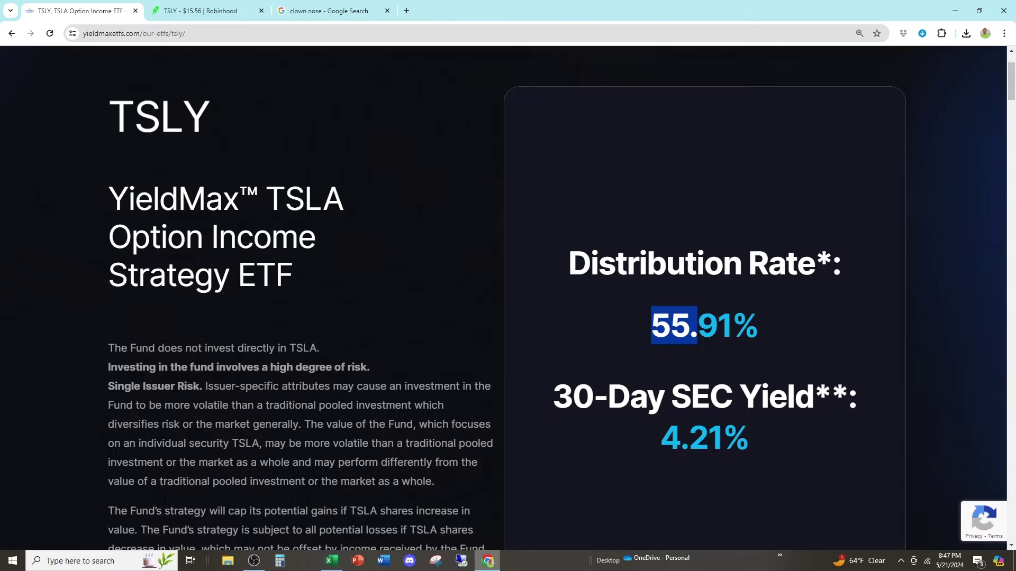
left_click(201, 11)
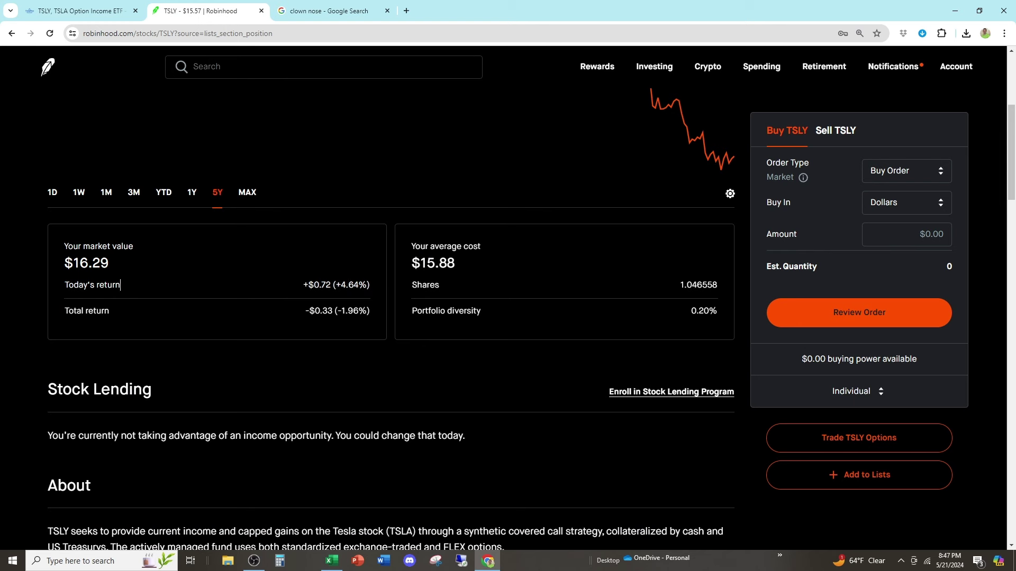
double_click(87, 264)
left_click(101, 264)
left_click_drag(109, 263, 79, 264)
left_click(65, 263)
- Scroll through the TSLY holdings and history, then launch Calculator
scroll(391, 317, "down", 18)
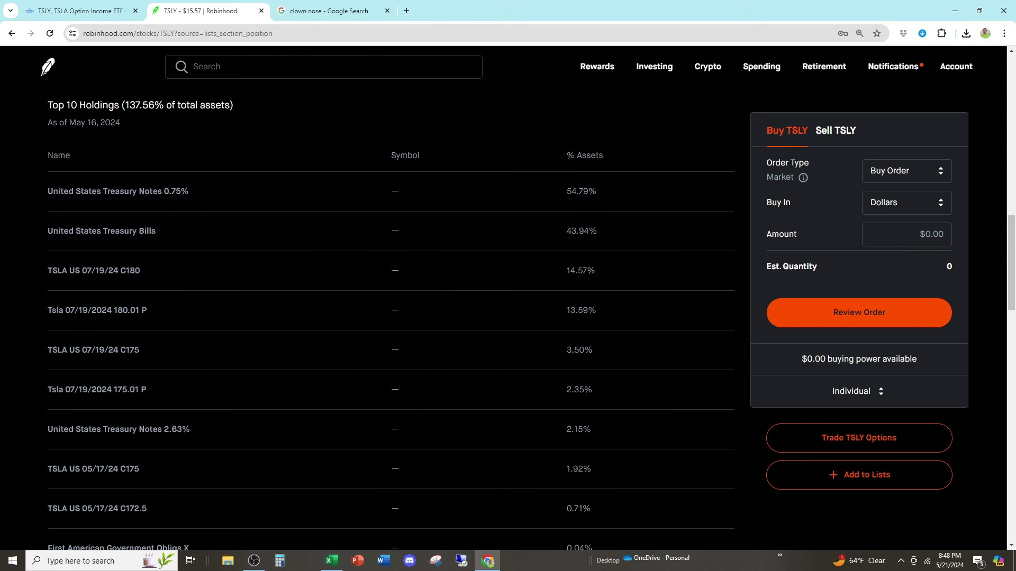
scroll(391, 301, "down", 6)
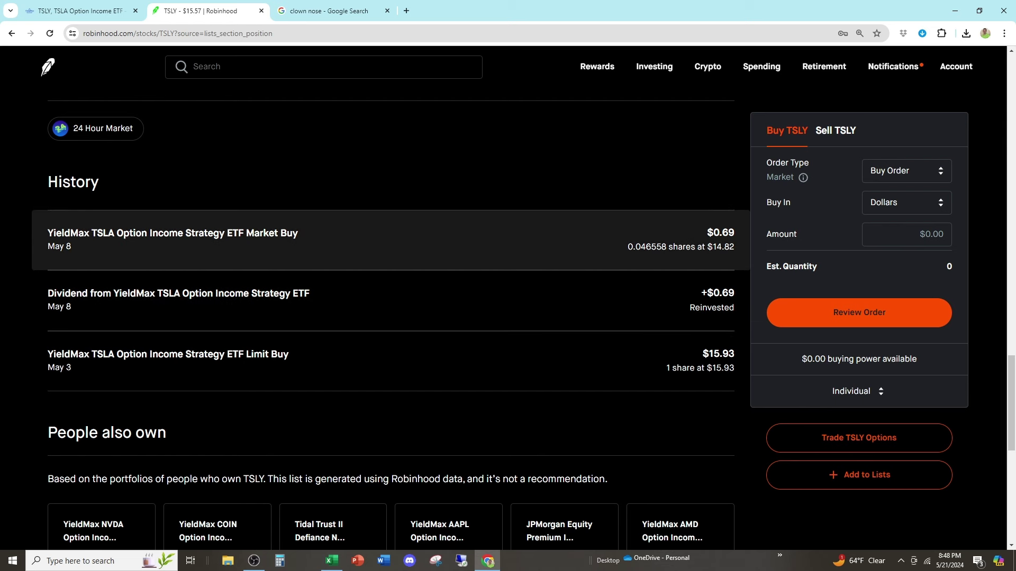
scroll(370, 360, "up", 20)
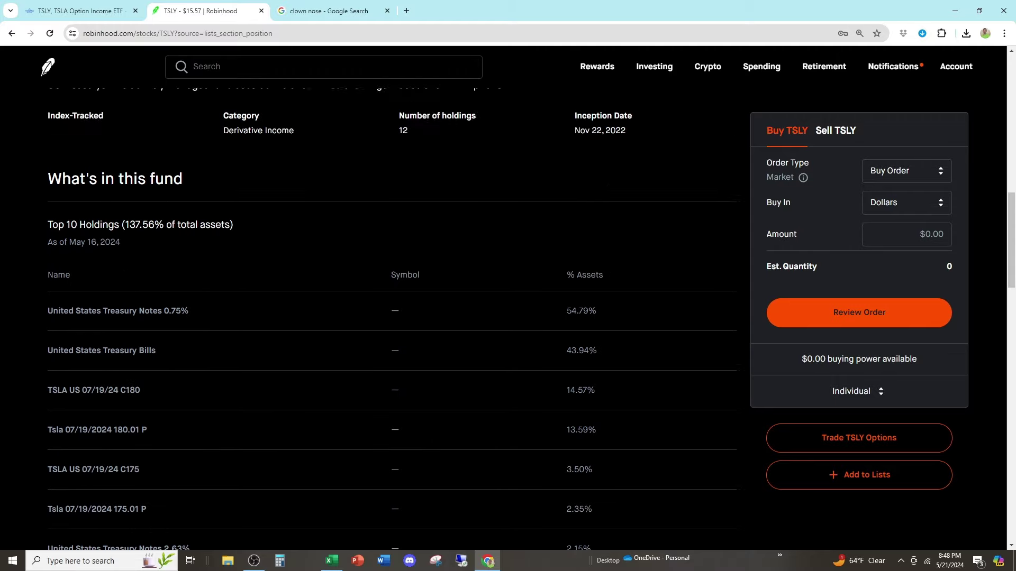
scroll(370, 359, "down", 3)
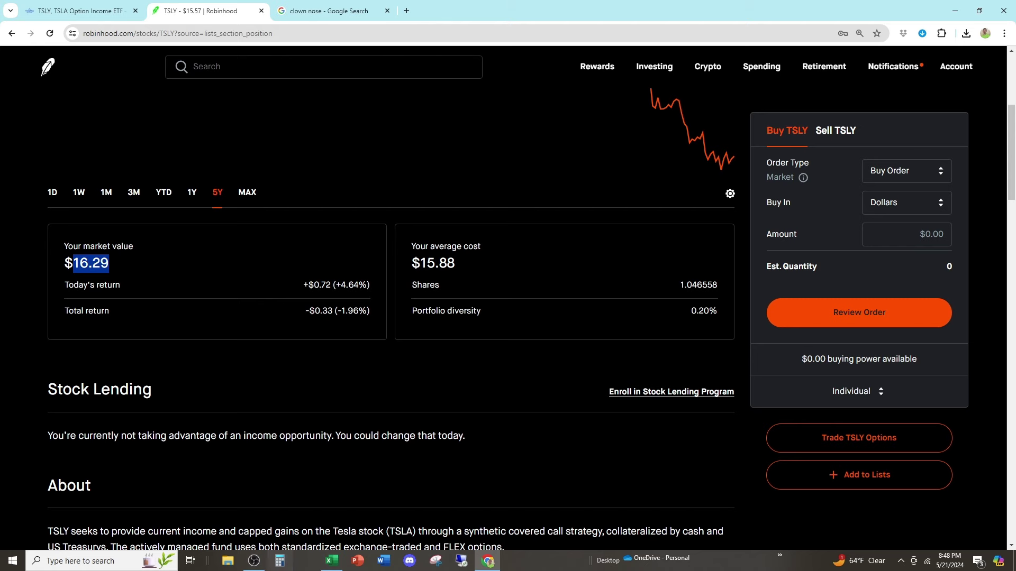
left_click(280, 560)
- Compute 16.29 ÷ 15.93 in Calculator, giving 1.022598870056497
type("16.29")
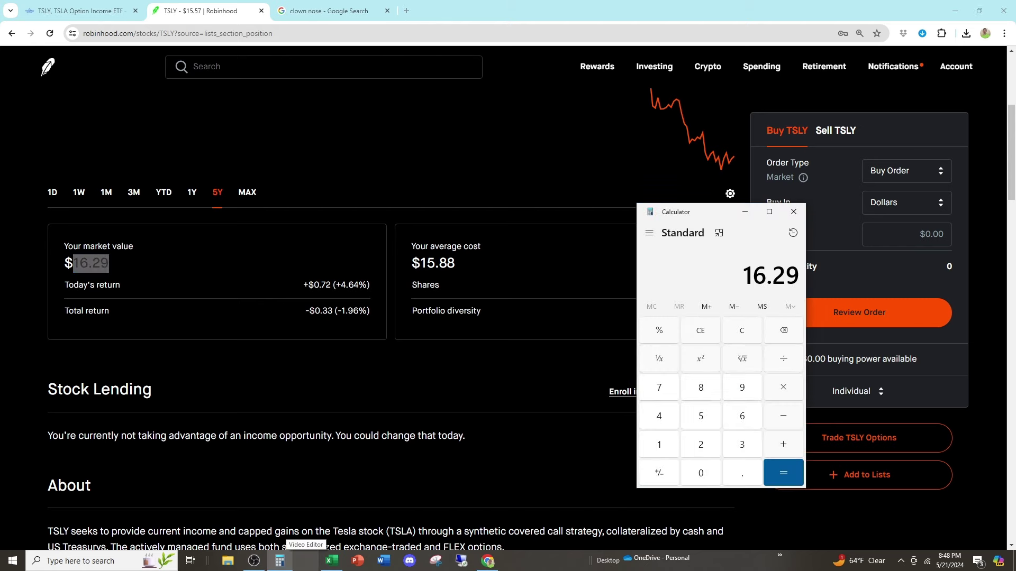
key("slash")
scroll(370, 317, "down", 15)
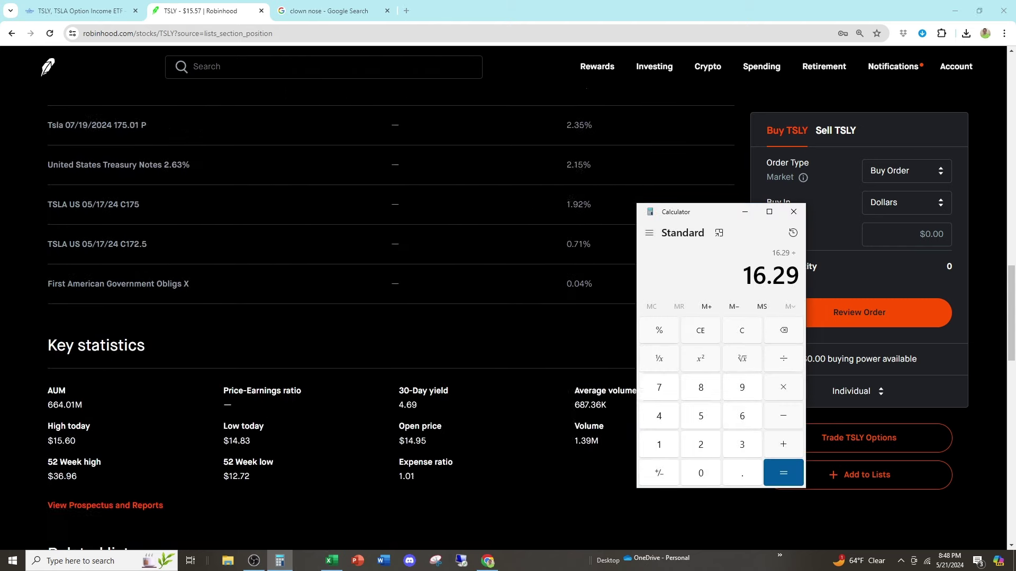
scroll(370, 318, "down", 13)
scroll(371, 318, "up", 2)
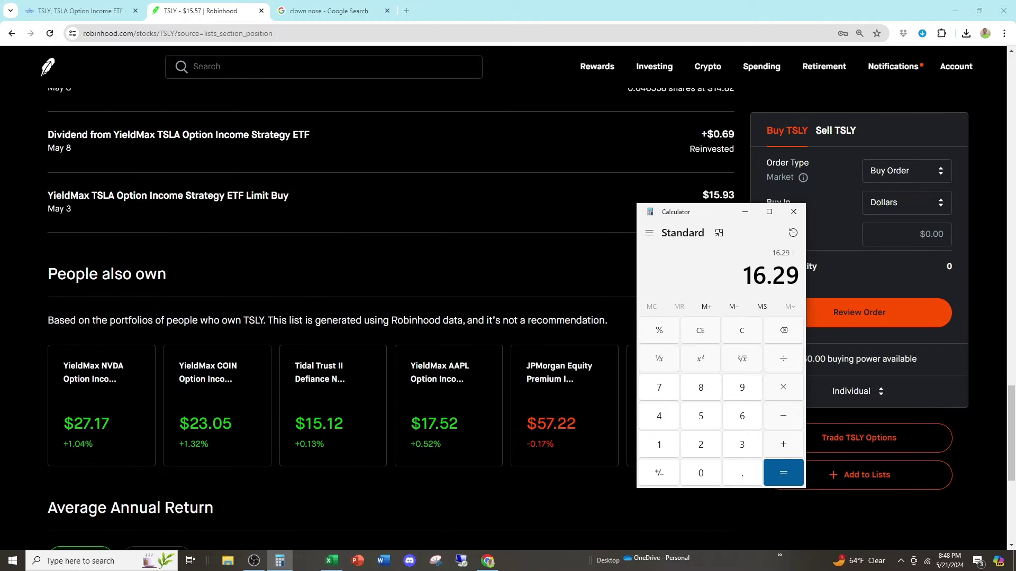
type("15.0")
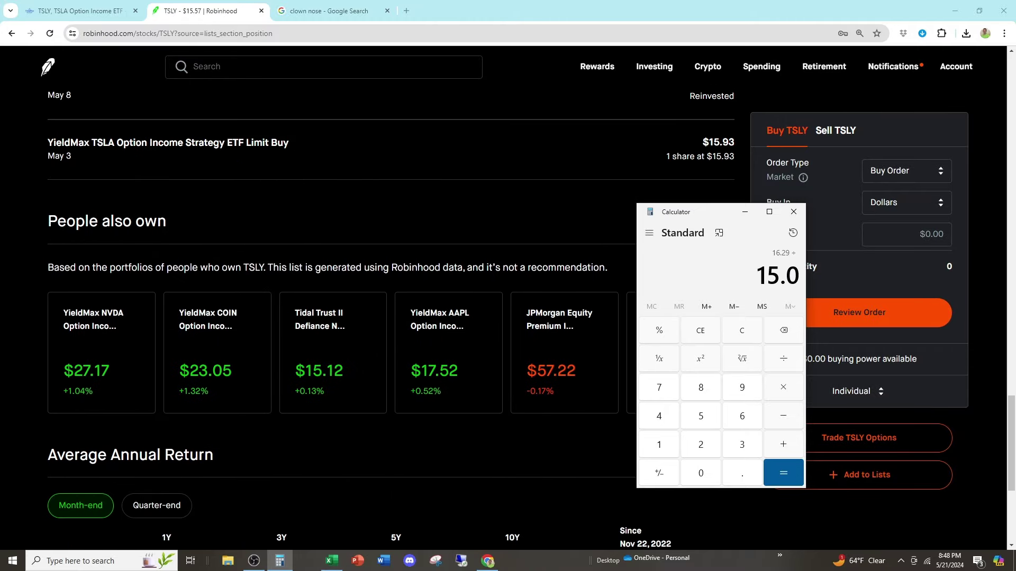
key("BackSpace")
type("93")
key("Return")
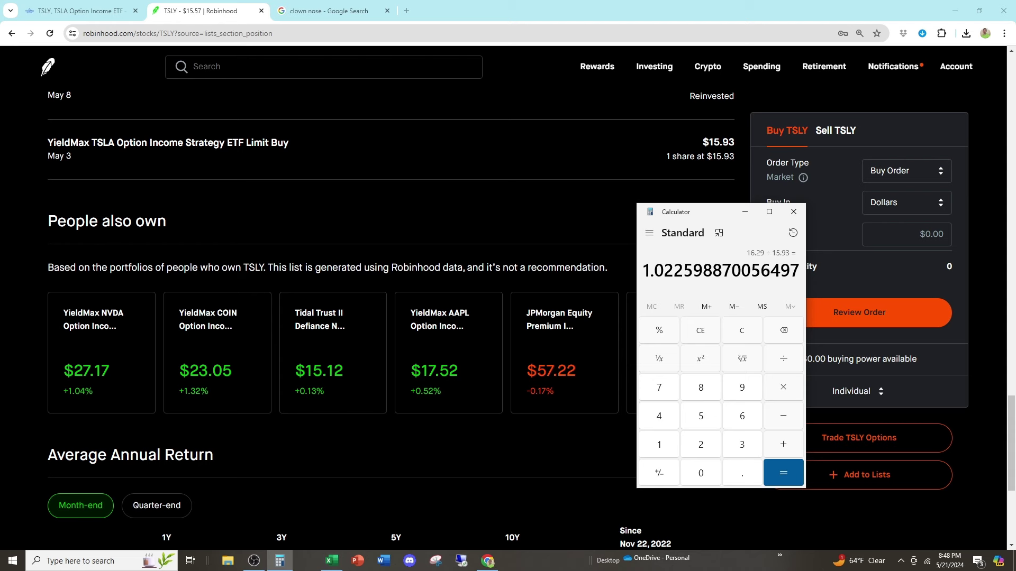
scroll(772, 201, "up", 3)
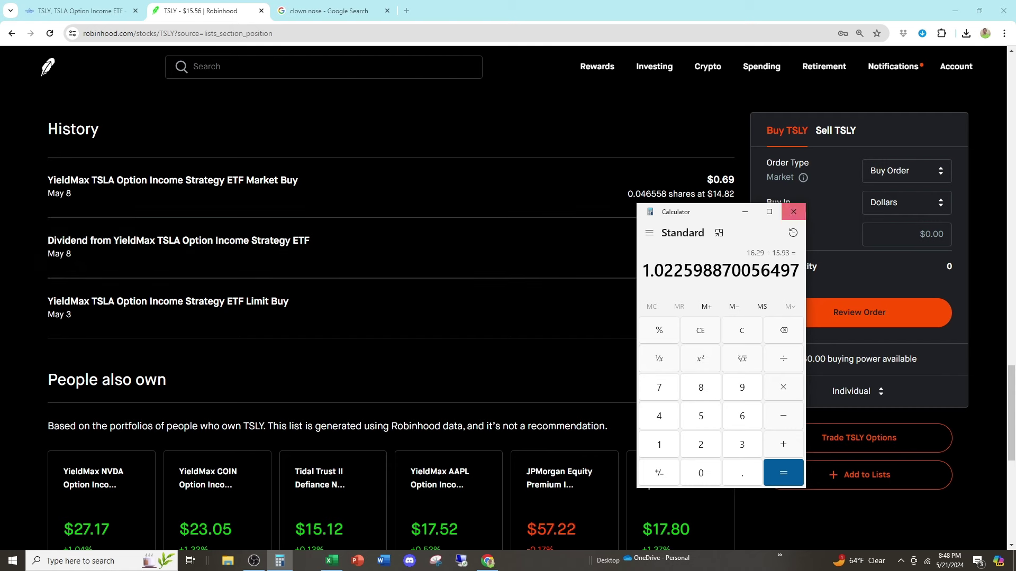
- Reopen Calculator beside the history and compute 0.69 ÷ 15.93, giving about 0.0433
left_click(793, 212)
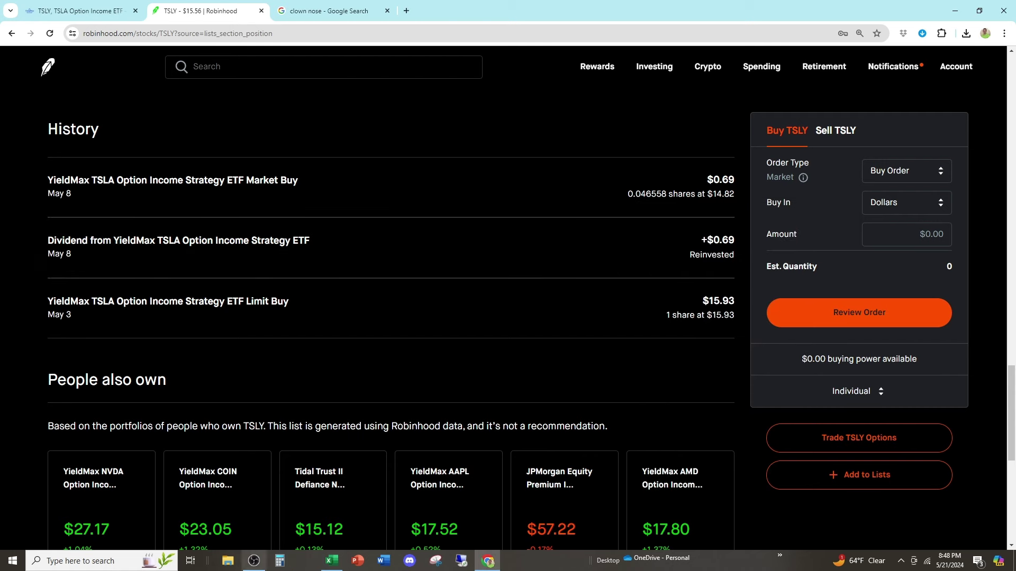
left_click(279, 561)
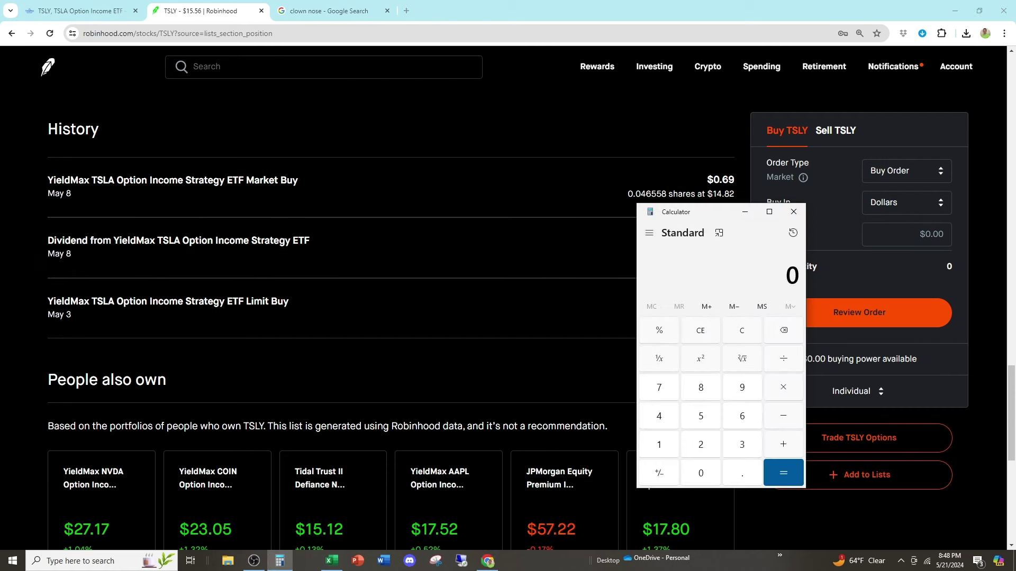
left_click_drag(698, 211, 873, 223)
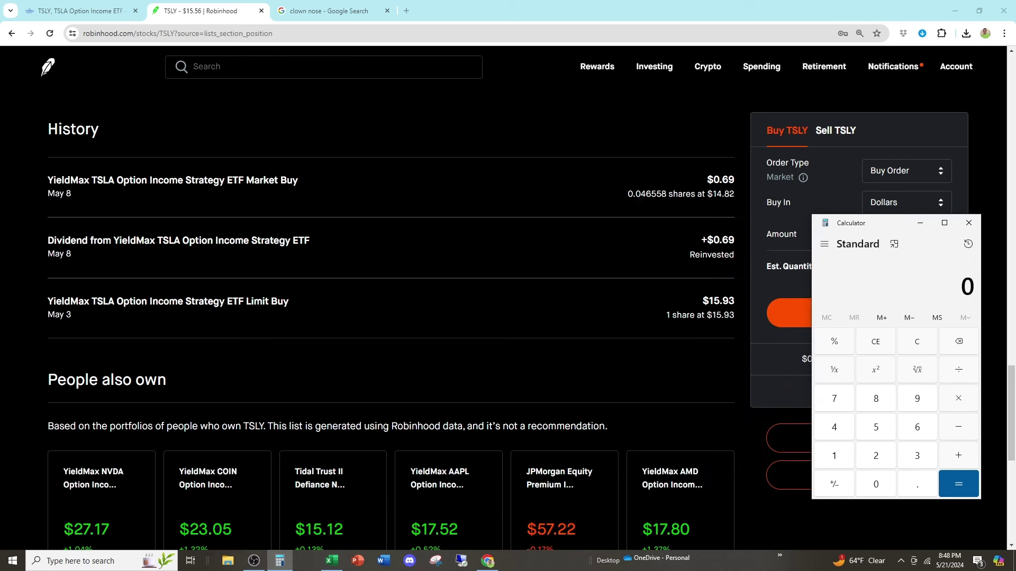
type("0.69/15.")
type("93")
key("Return")
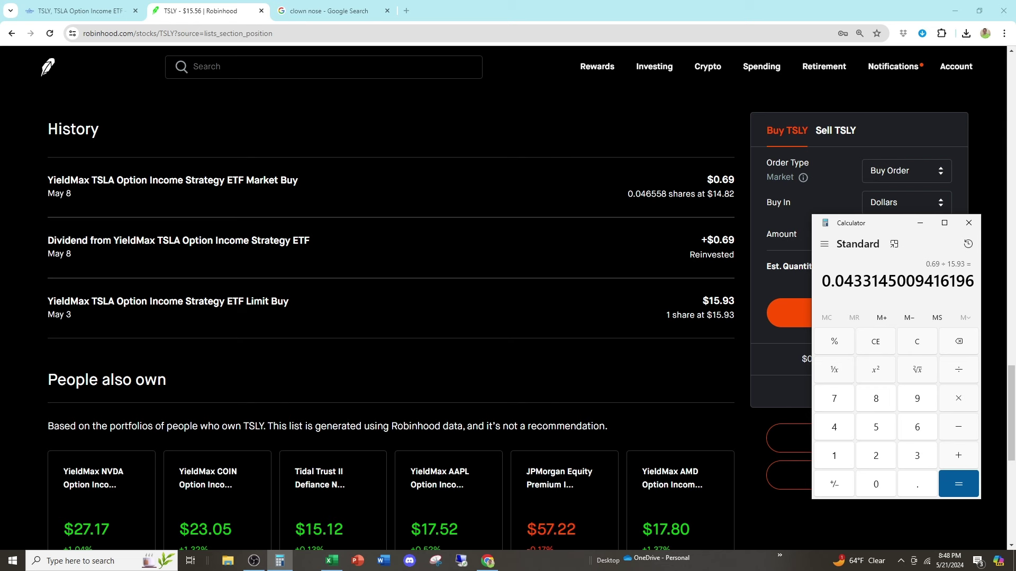
- Scroll the Robinhood TSLY page and select the $16.28 market value
scroll(371, 248, "up", 8)
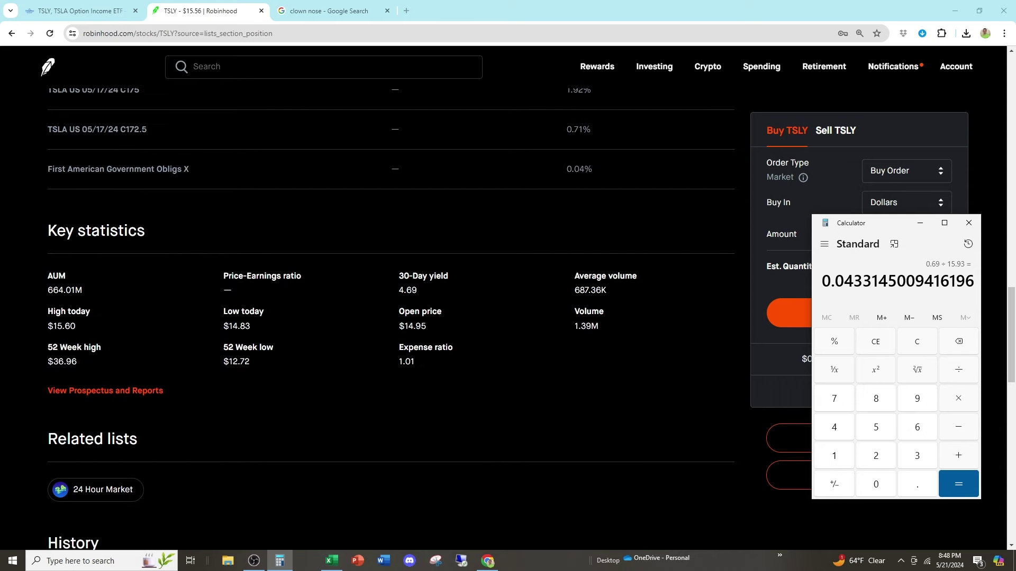
scroll(370, 296, "down", 7)
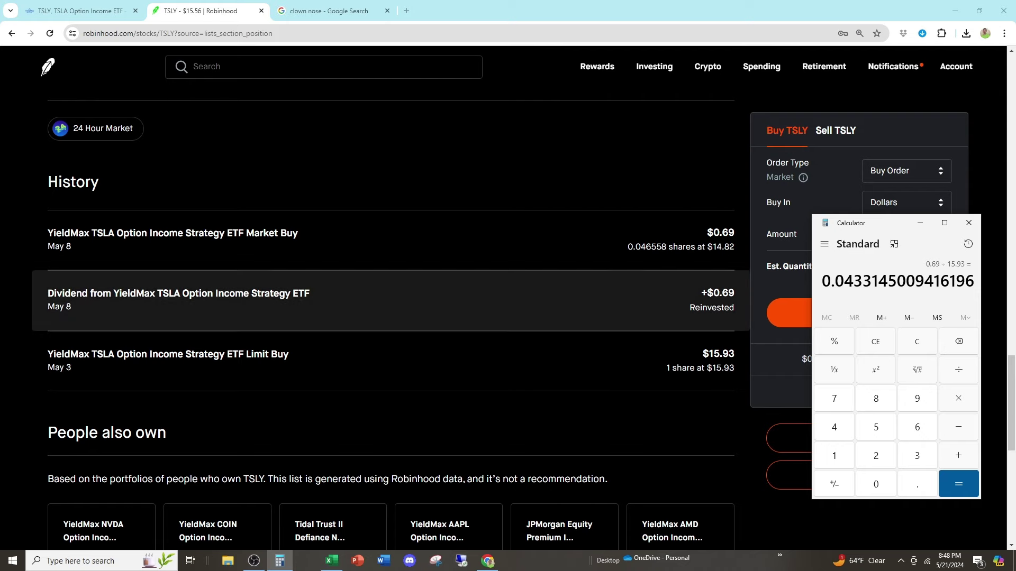
scroll(370, 360, "up", 7)
scroll(371, 317, "up", 20)
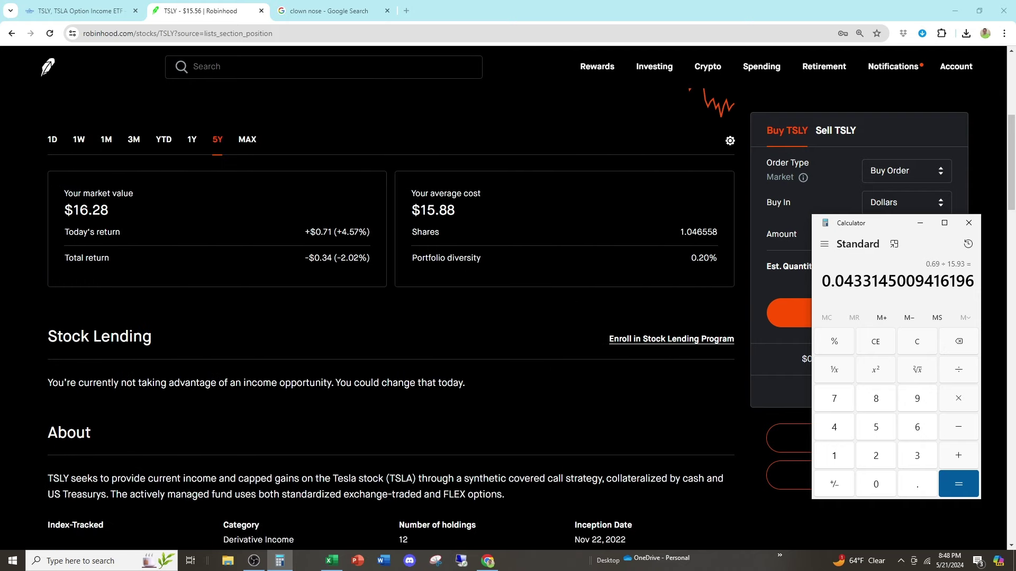
double_click(91, 369)
- Switch the TSLY chart to the 1W range, showing a $0.87 (+5.92%) gain
left_click(101, 369)
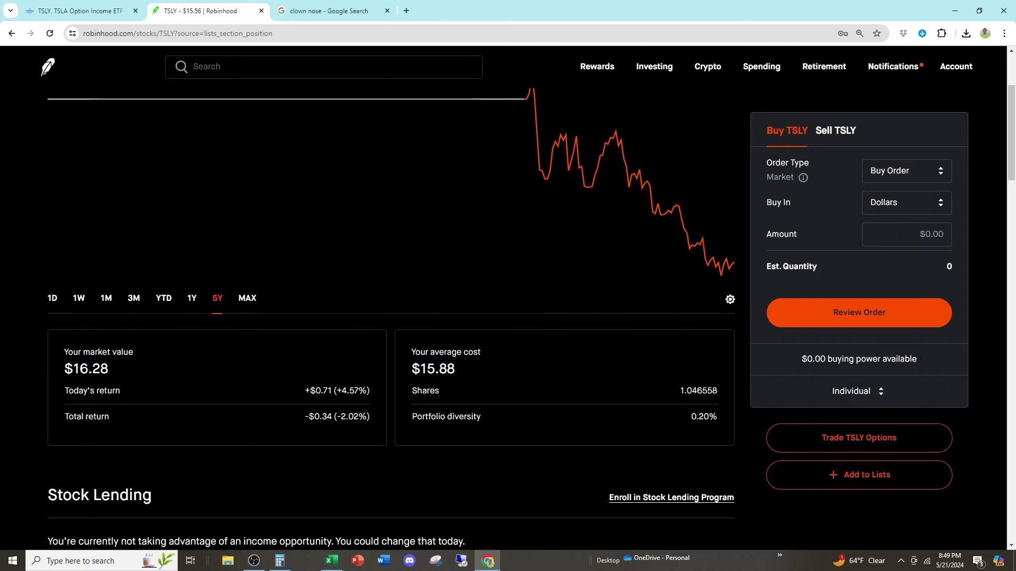
left_click(79, 298)
scroll(82, 297, "up", 3)
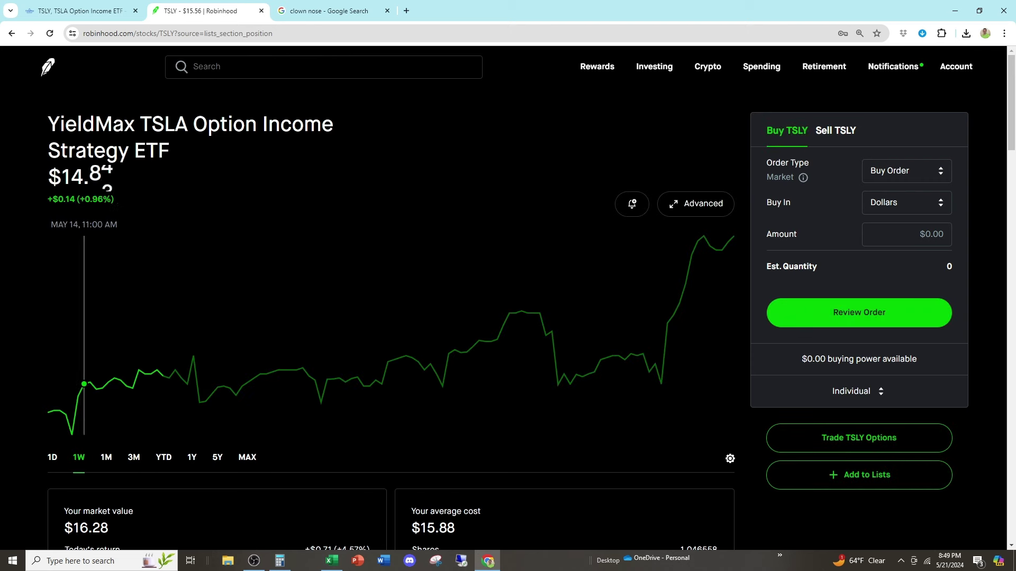
scroll(392, 264, "down", 2)
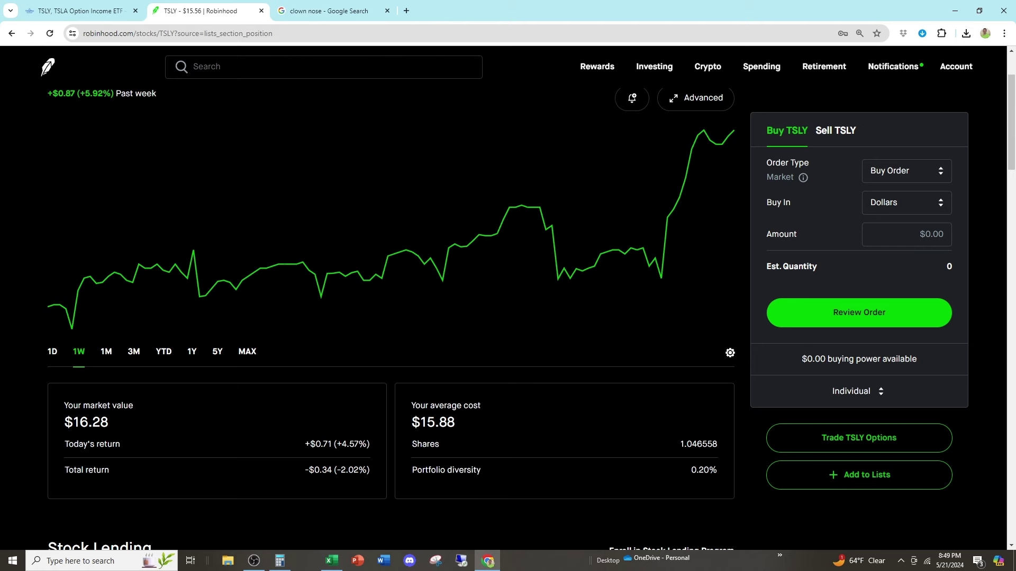
- Return to the DIBADEN EXAMPLE workbook's monthly income and balance table in Excel
left_click(332, 560)
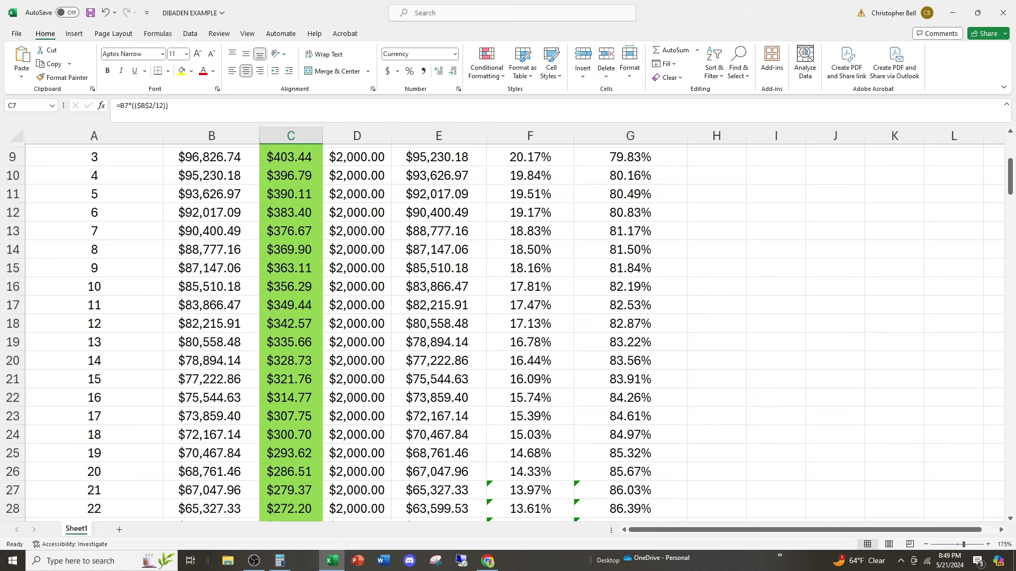